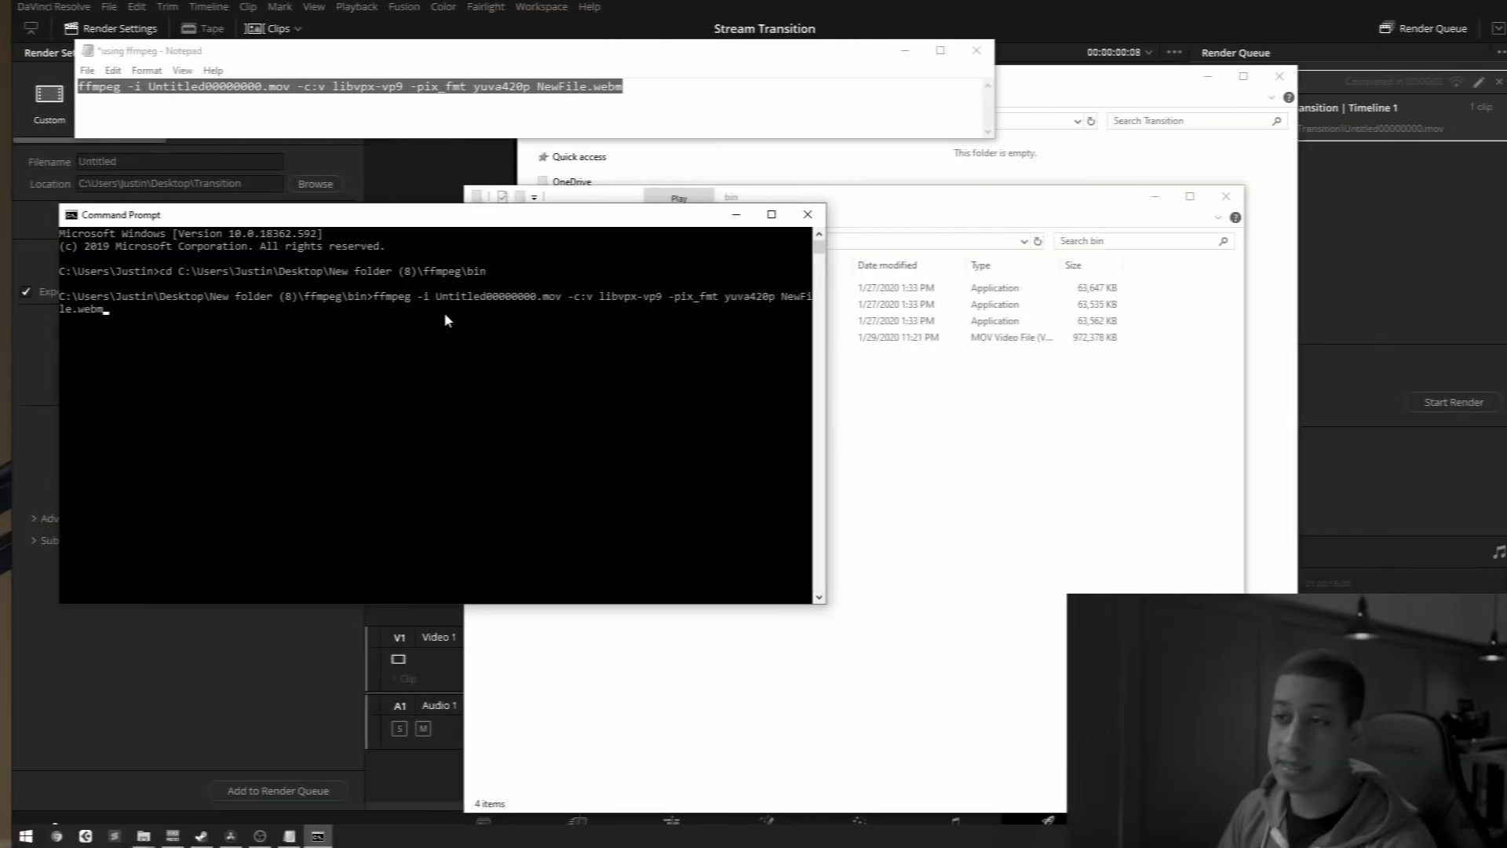
# - Run the ffmpeg WebM conversion, then minimize the browser to bring back Resolve's Edit page
pyautogui.press('Return')
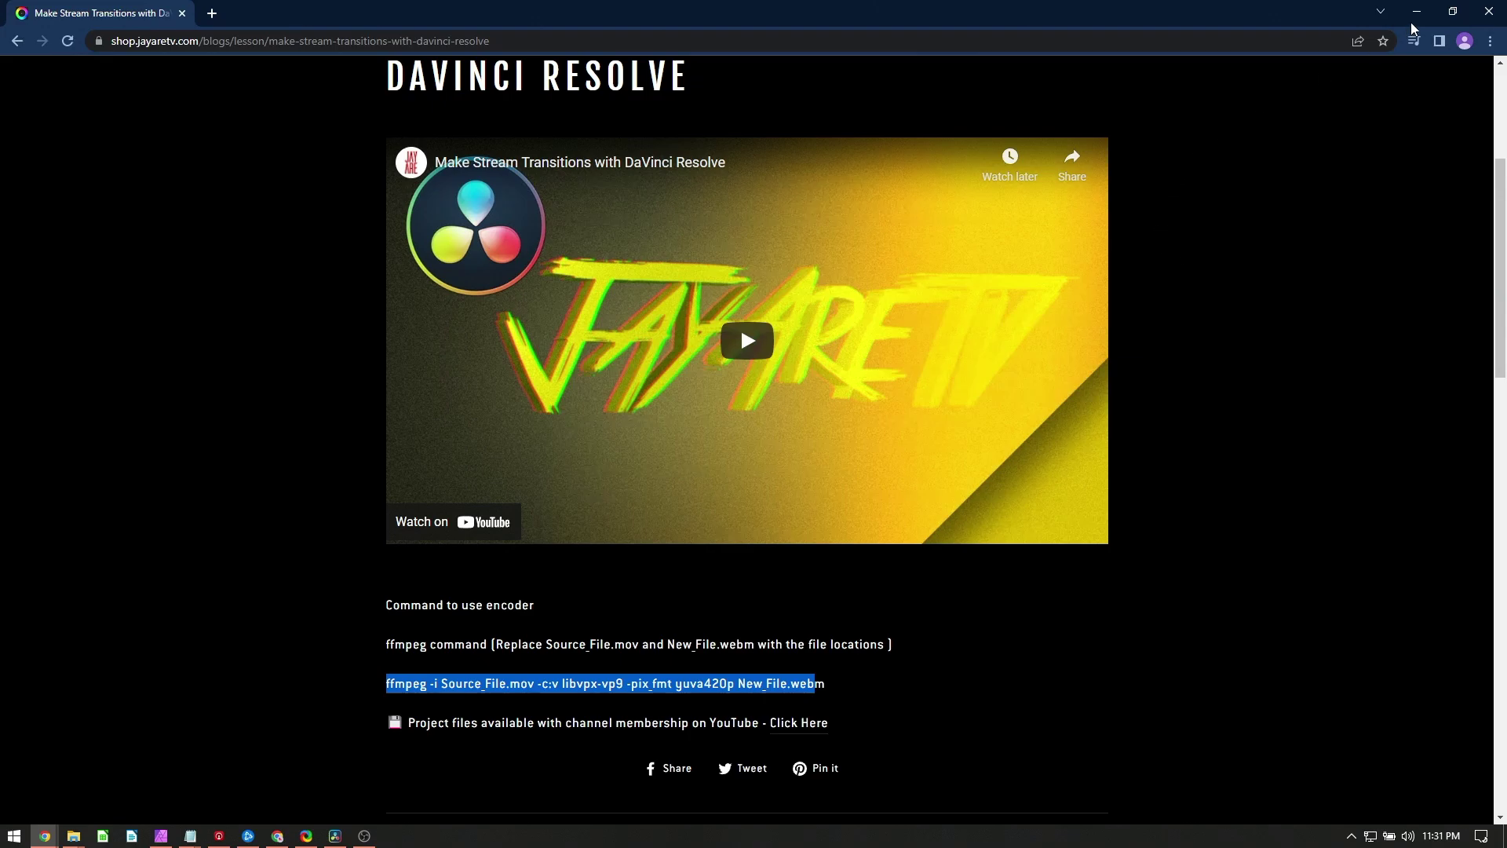
pyautogui.click(1416, 13)
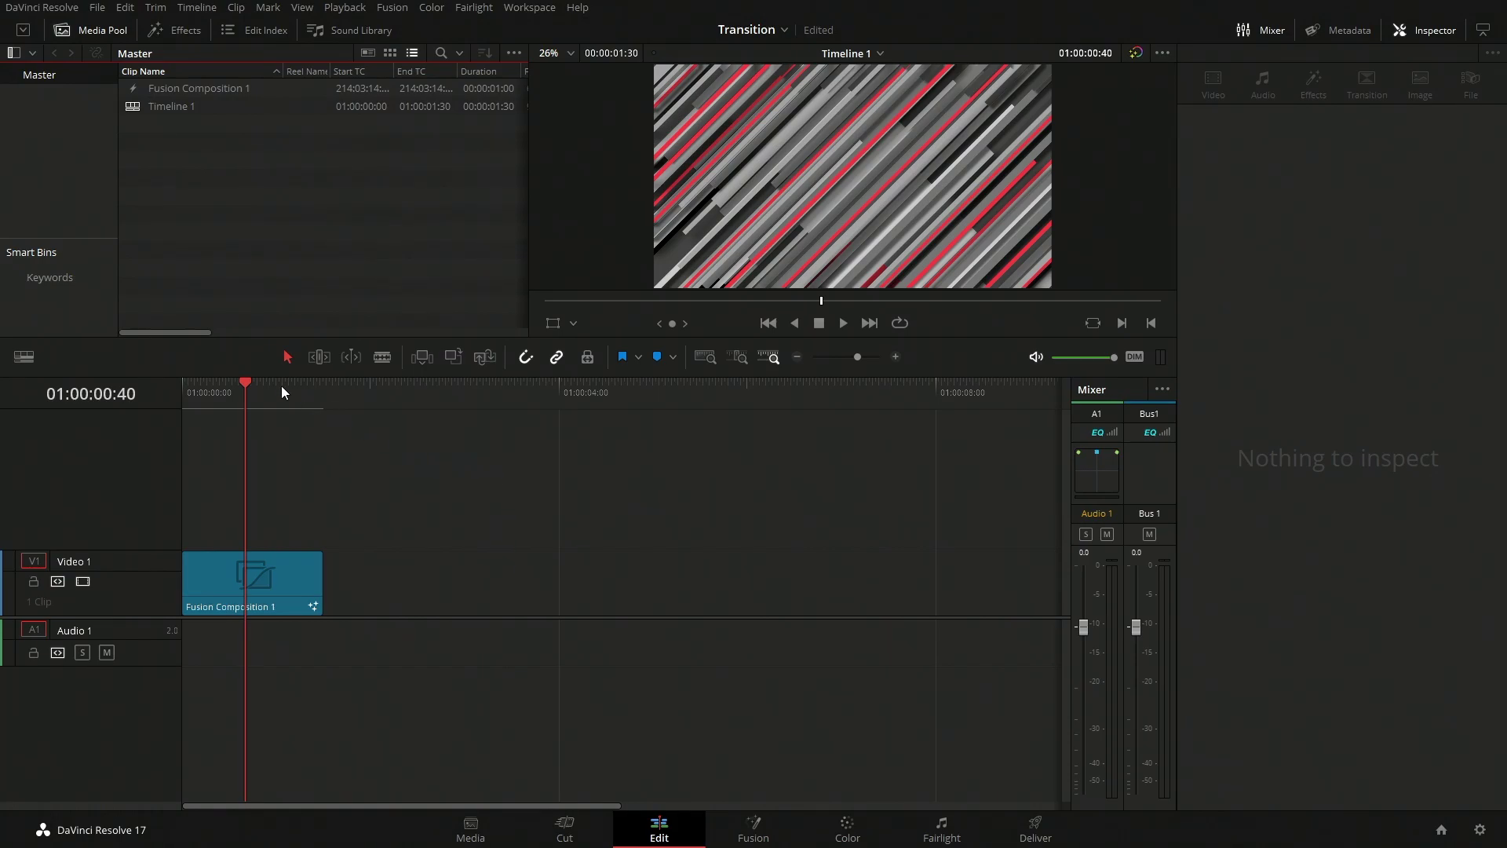
pyautogui.moveTo(272, 383)
pyautogui.mouseDown()
pyautogui.moveTo(191, 399)
pyautogui.moveTo(297, 399)
pyautogui.moveTo(247, 422)
pyautogui.mouseUp()
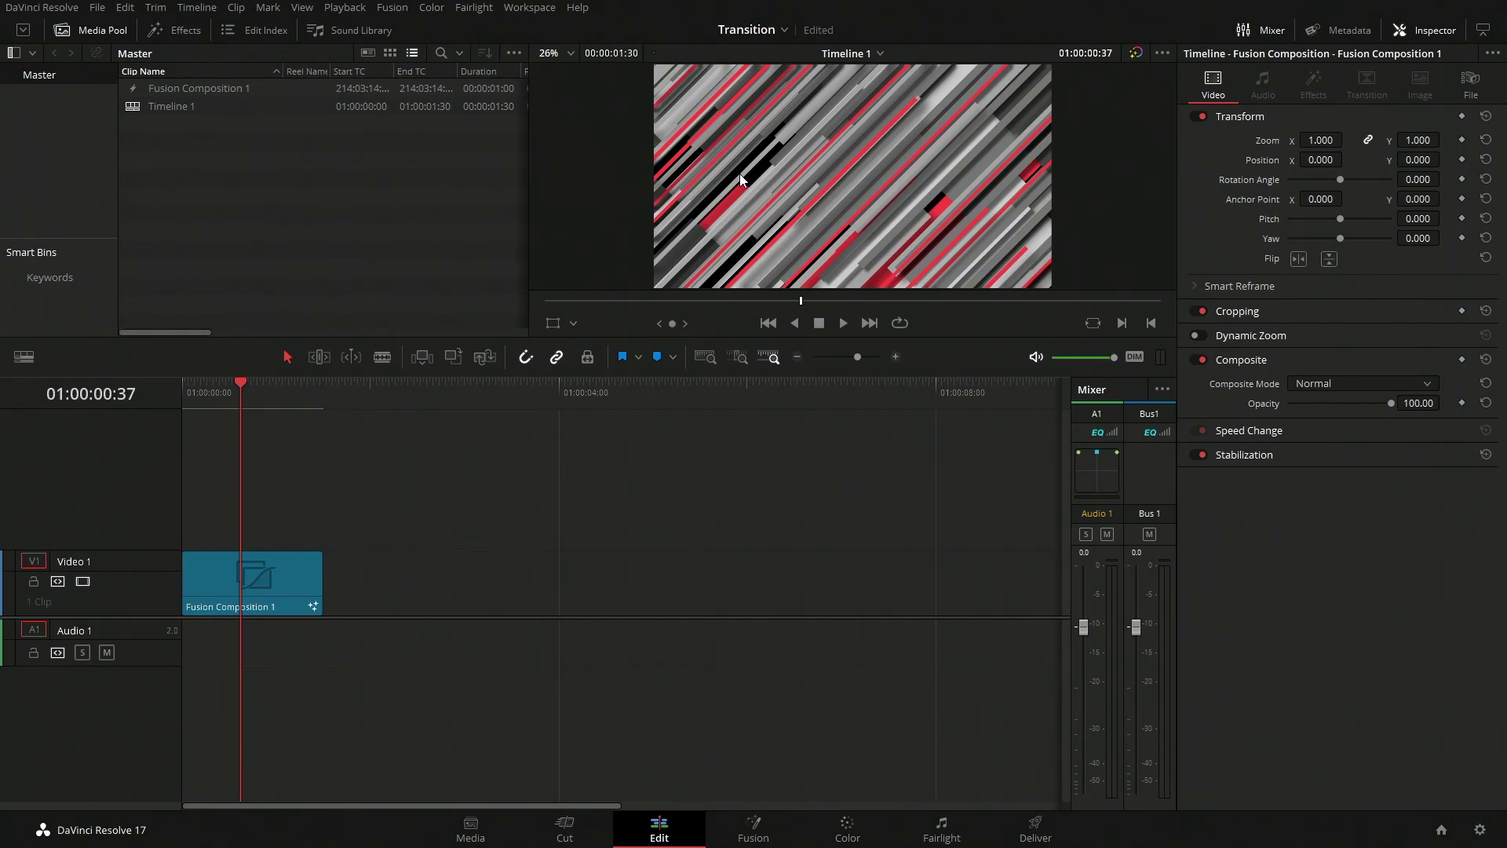
pyautogui.click(750, 831)
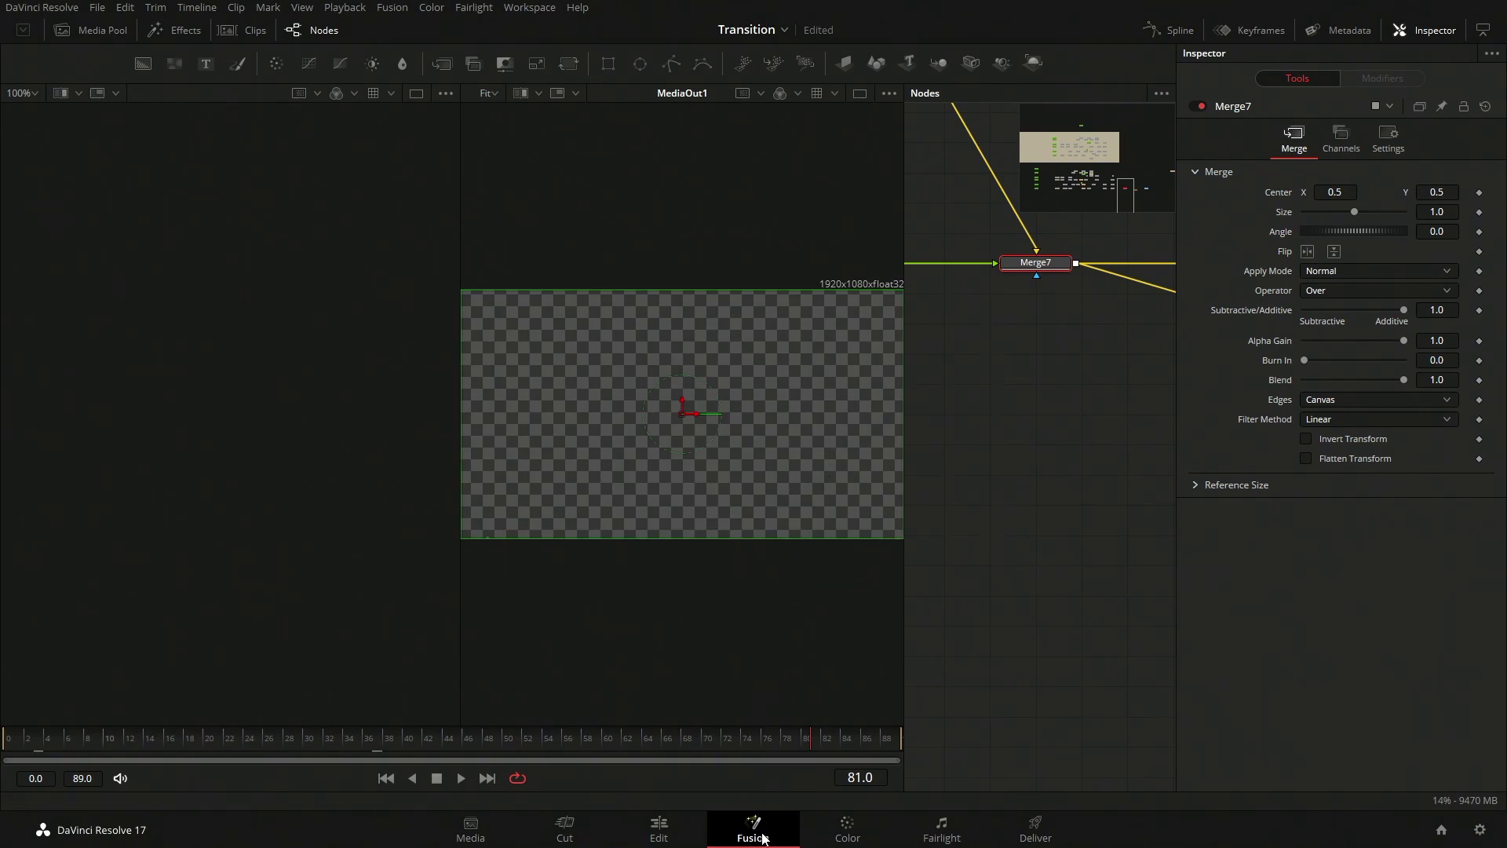
# - Move the stripes clip to Video 2 and preview it over a Grey Scale generator on Video 1
pyautogui.click(688, 836)
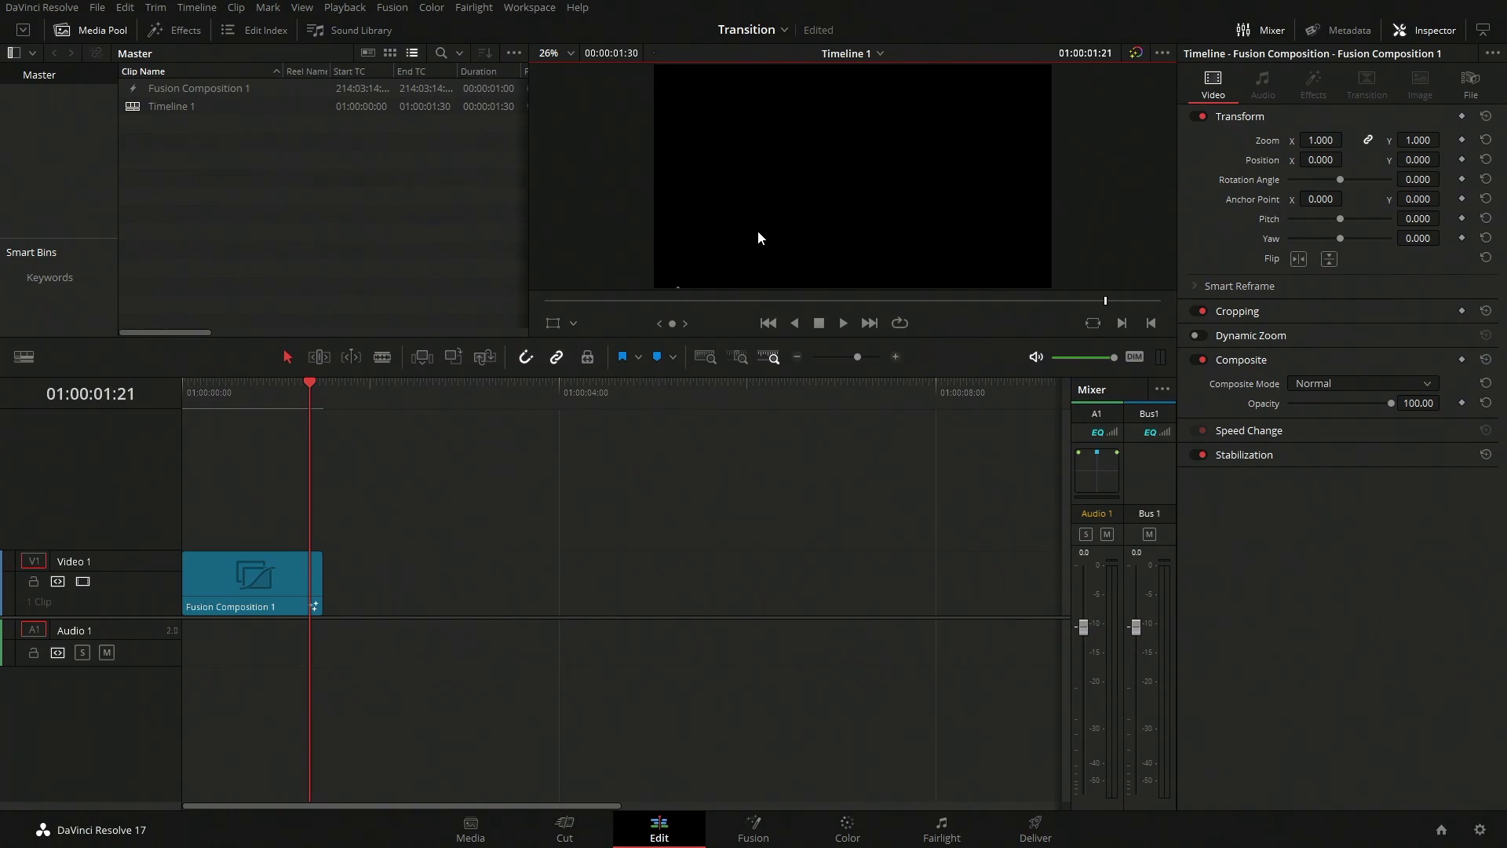
pyautogui.moveTo(250, 573); pyautogui.dragTo(250, 515)
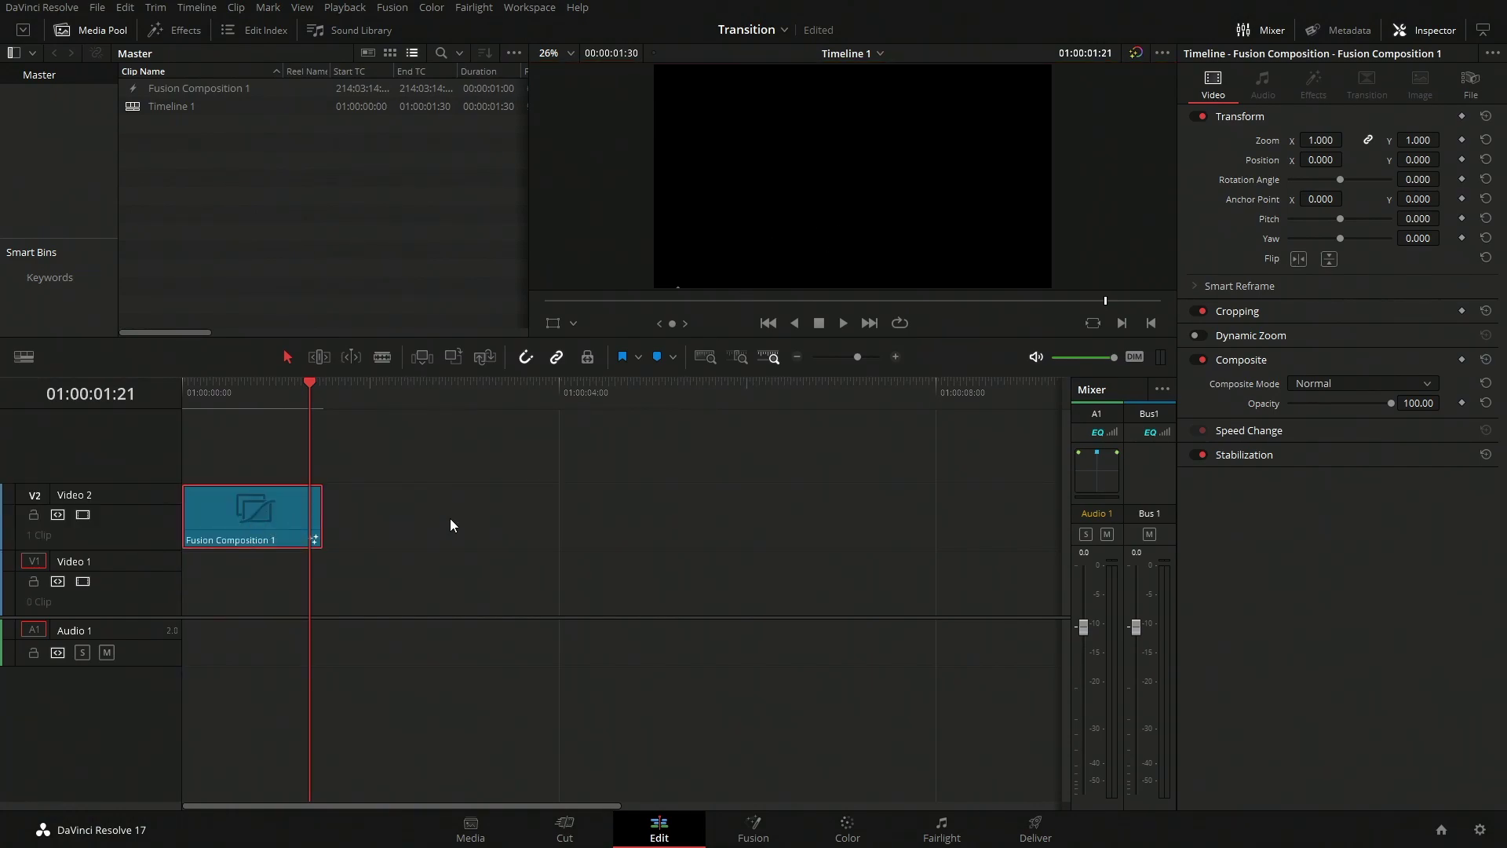
pyautogui.click(181, 34)
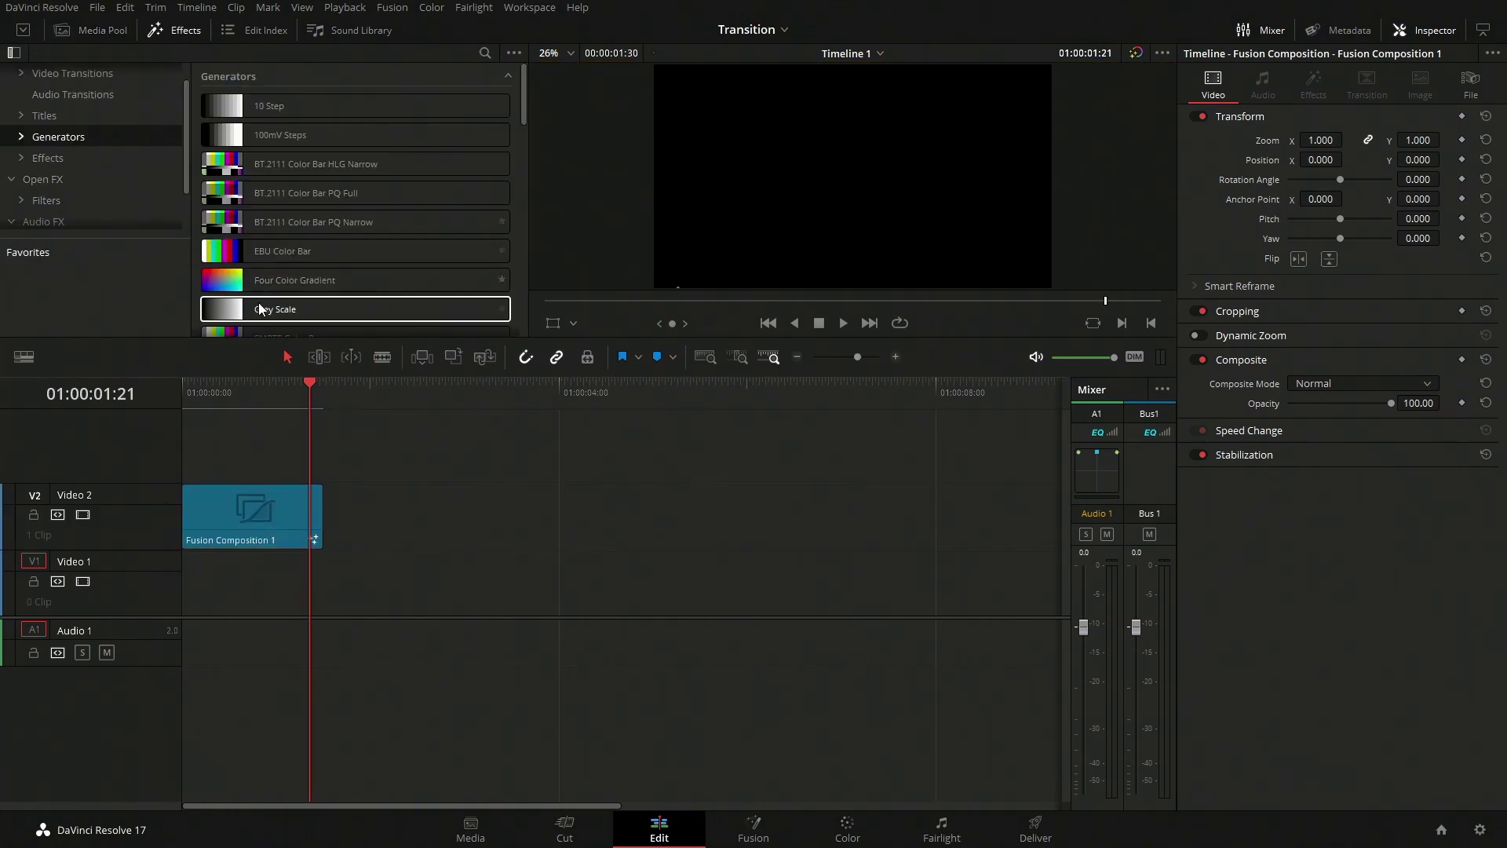
pyautogui.moveTo(257, 311)
pyautogui.mouseDown()
pyautogui.moveTo(218, 595)
pyautogui.moveTo(251, 595)
pyautogui.mouseUp()
pyautogui.moveTo(274, 385)
pyautogui.mouseDown()
pyautogui.moveTo(282, 405)
pyautogui.moveTo(229, 419)
pyautogui.mouseUp()
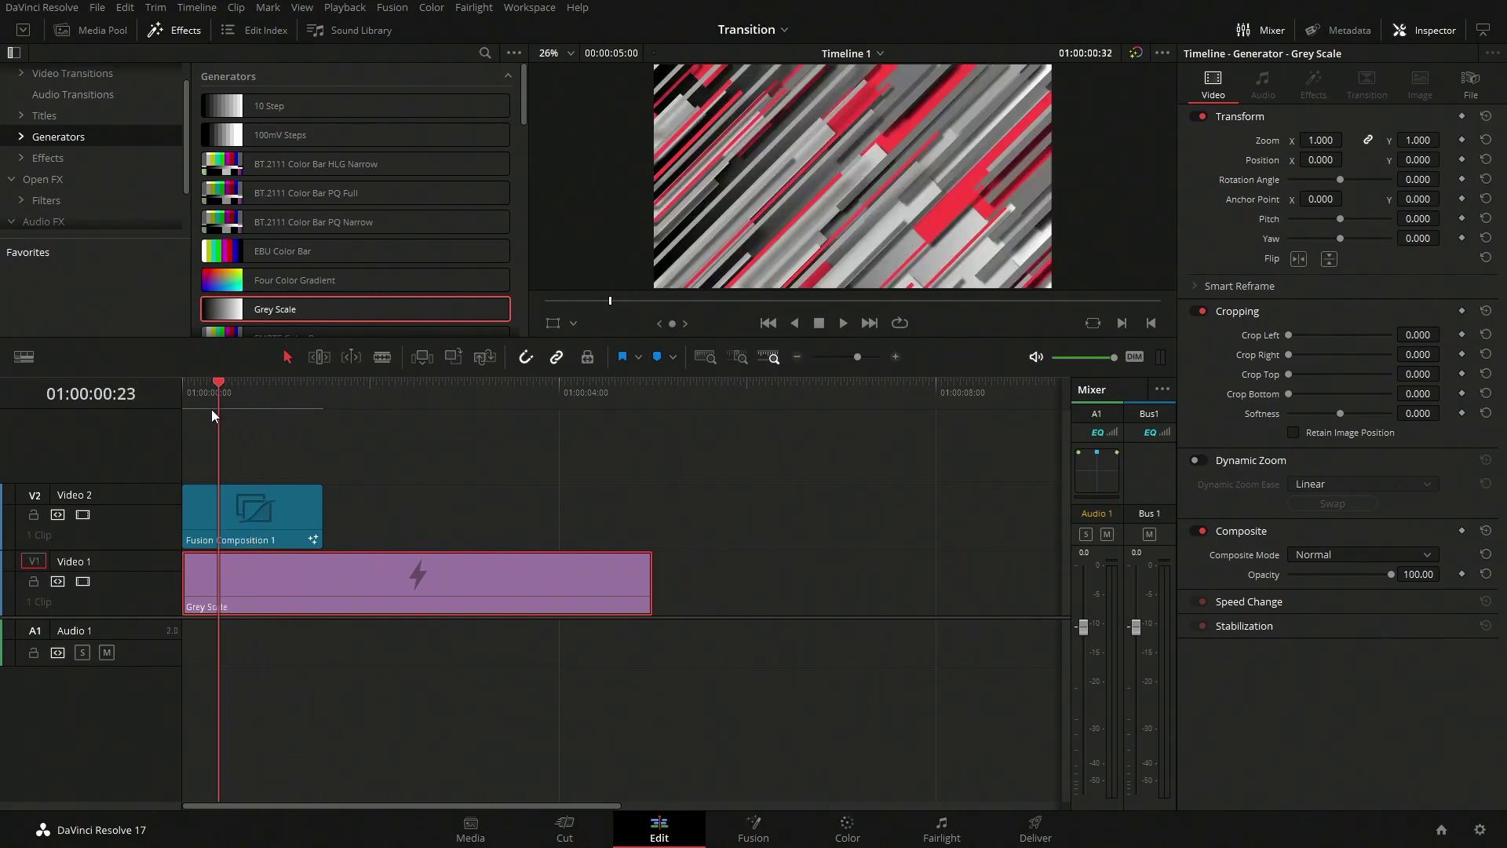
# - Delete the Grey Scale generator, move the clip back to Video 1, and save
pyautogui.click(359, 583)
pyautogui.press('Delete')
pyautogui.moveTo(297, 519); pyautogui.dragTo(270, 589)
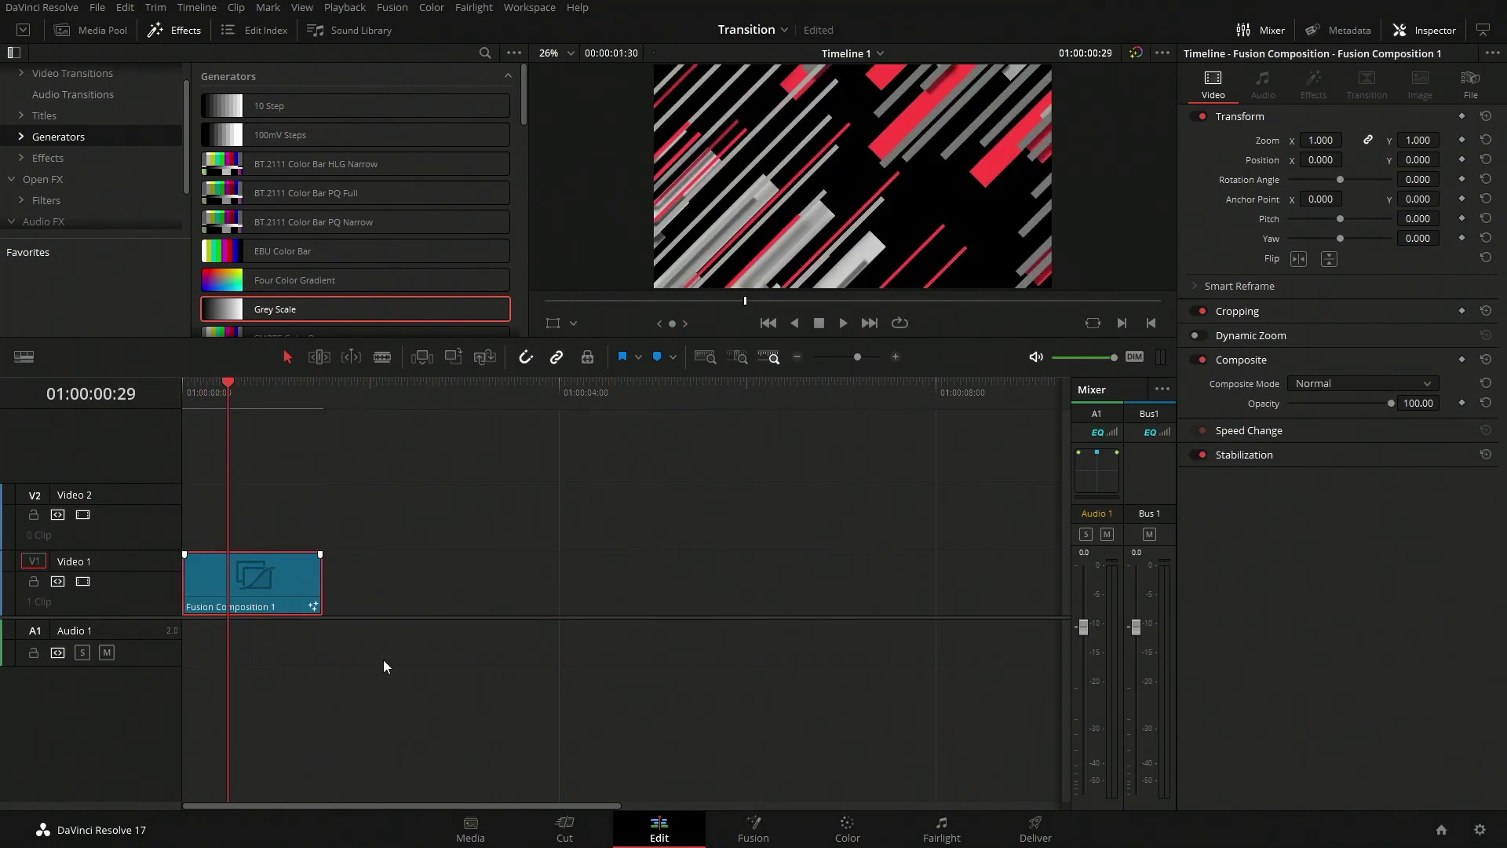
pyautogui.hotkey('ctrl', 's')
# - On the Deliver page, try the DNxHR HQ type and toggle alpha export on and off
pyautogui.click(1037, 834)
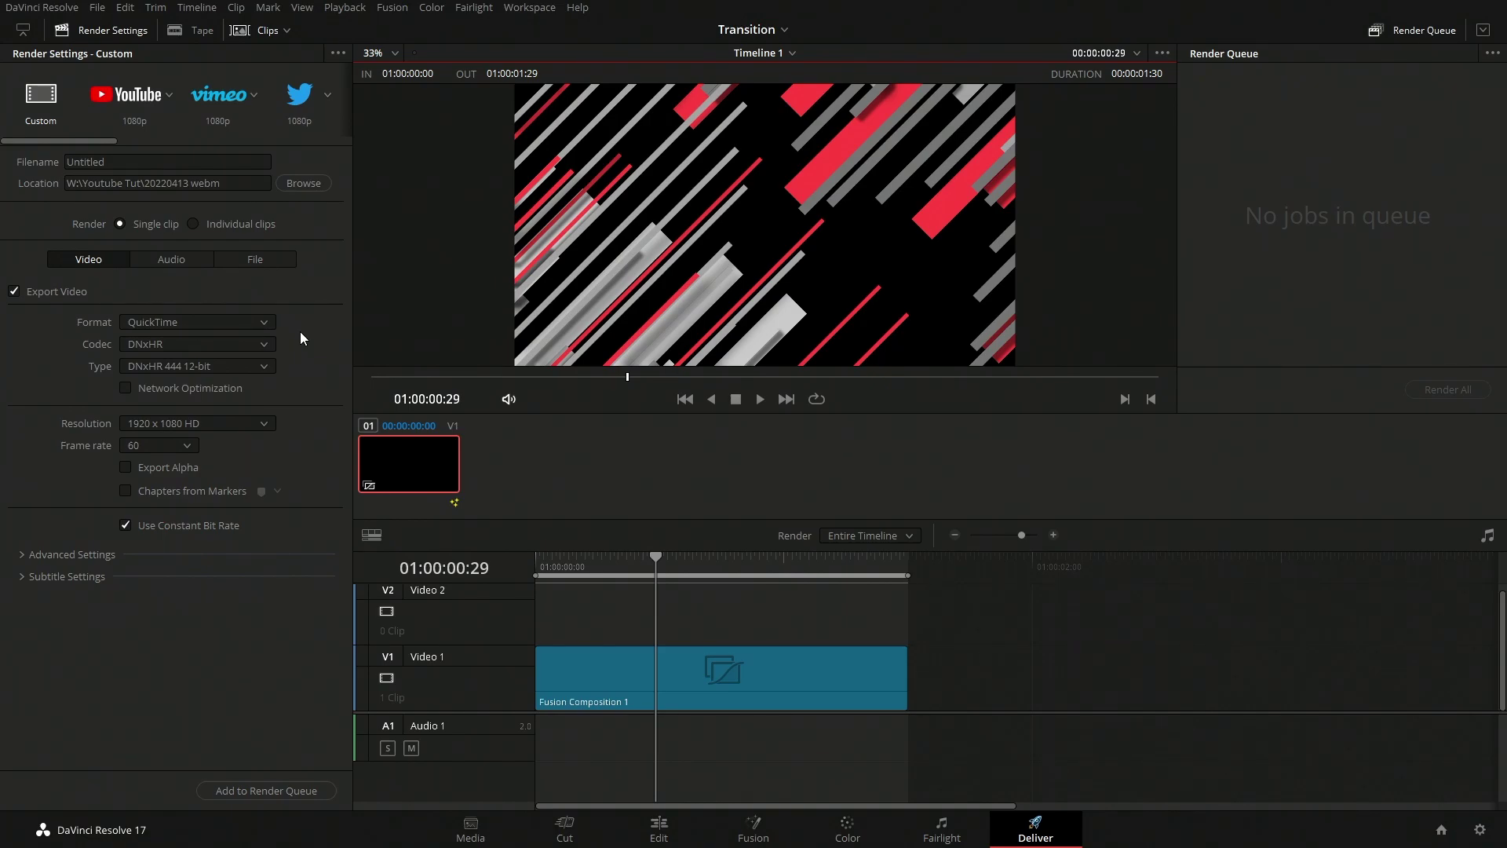
pyautogui.click(177, 367)
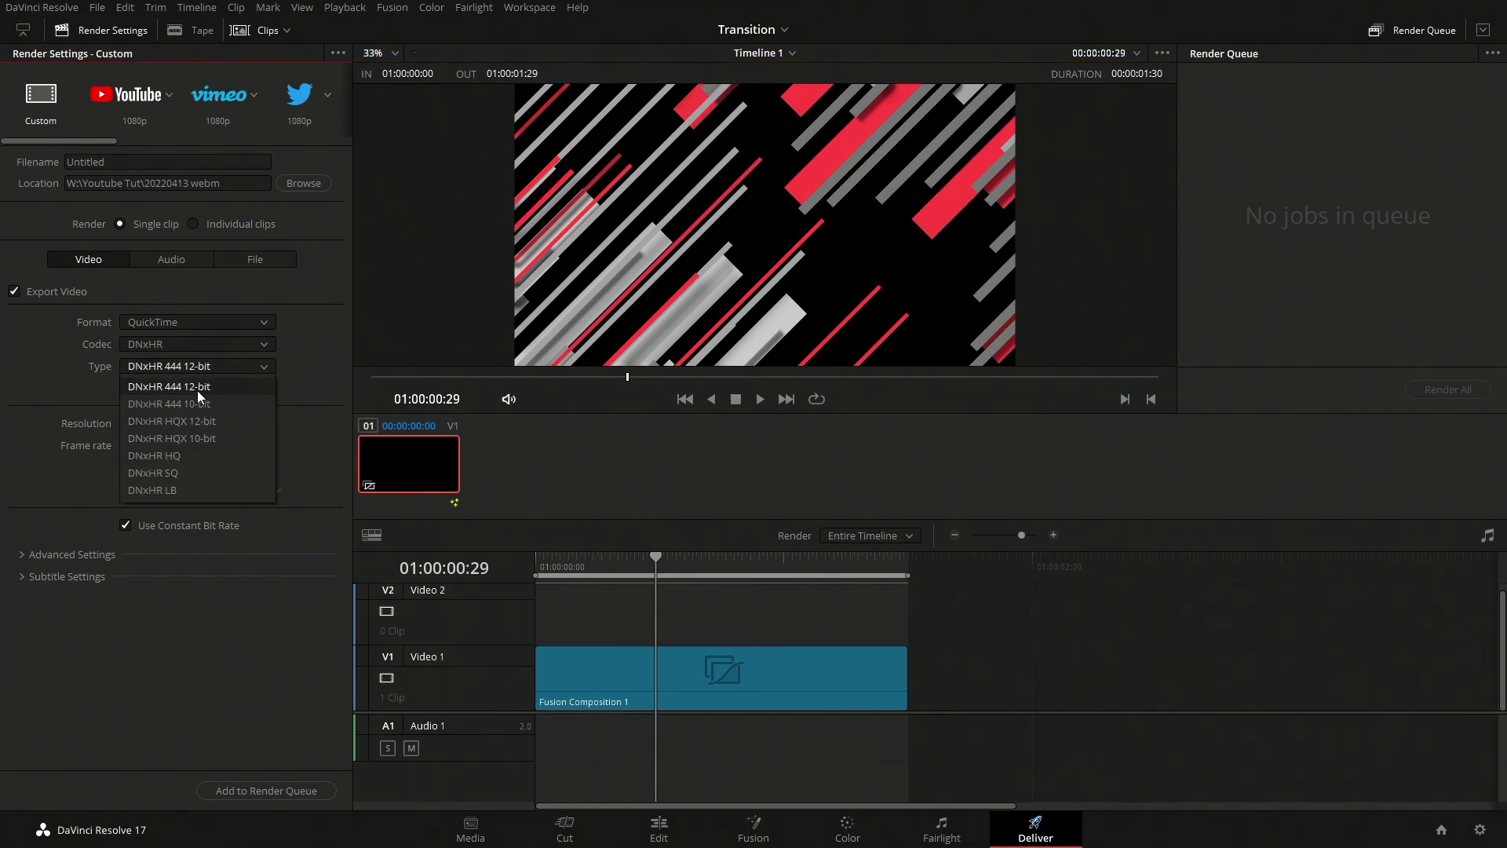
pyautogui.click(177, 455)
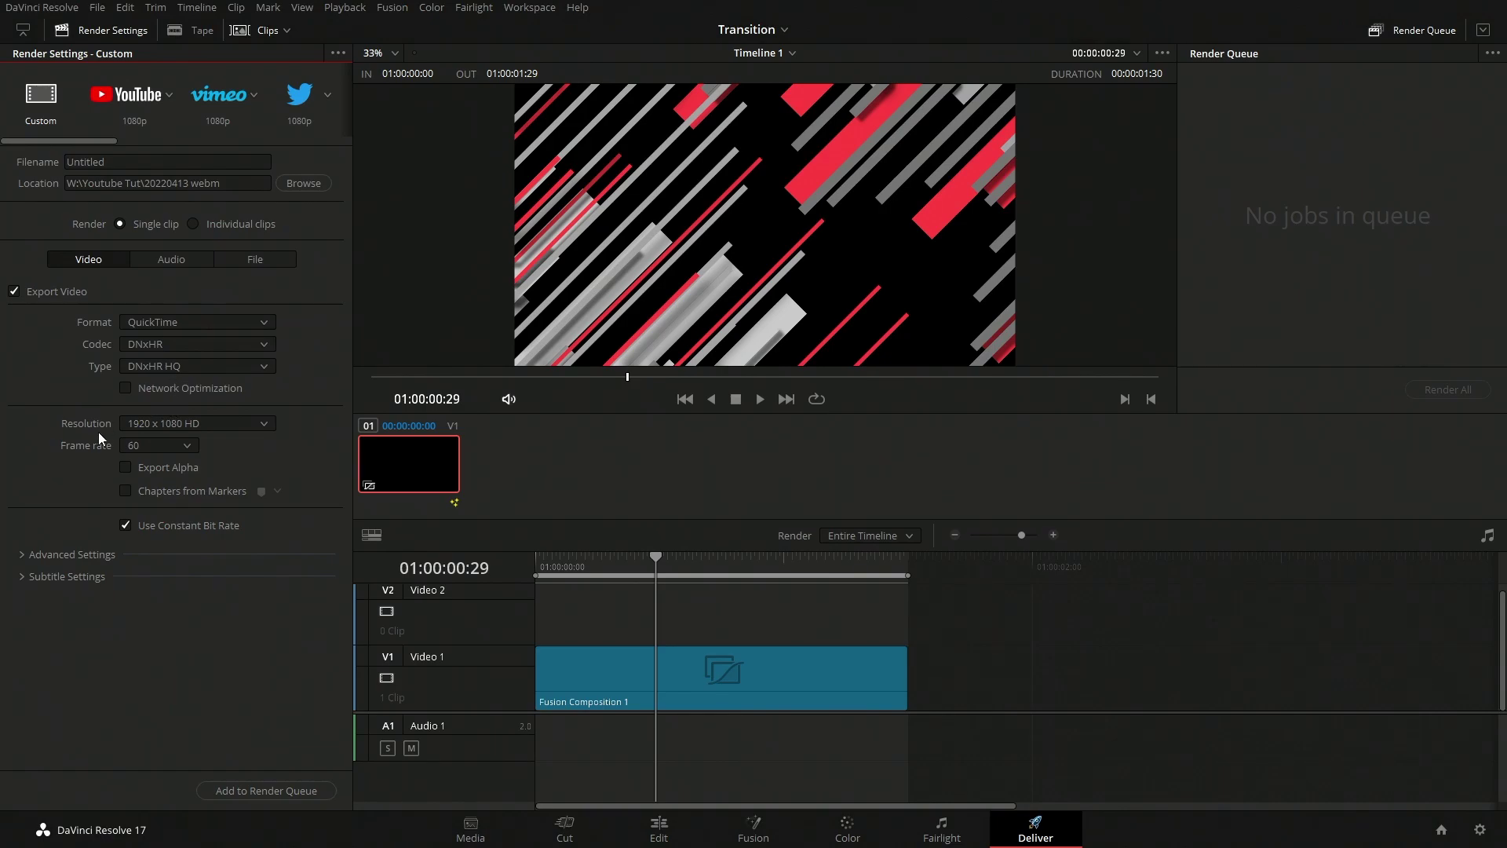
pyautogui.click(149, 469)
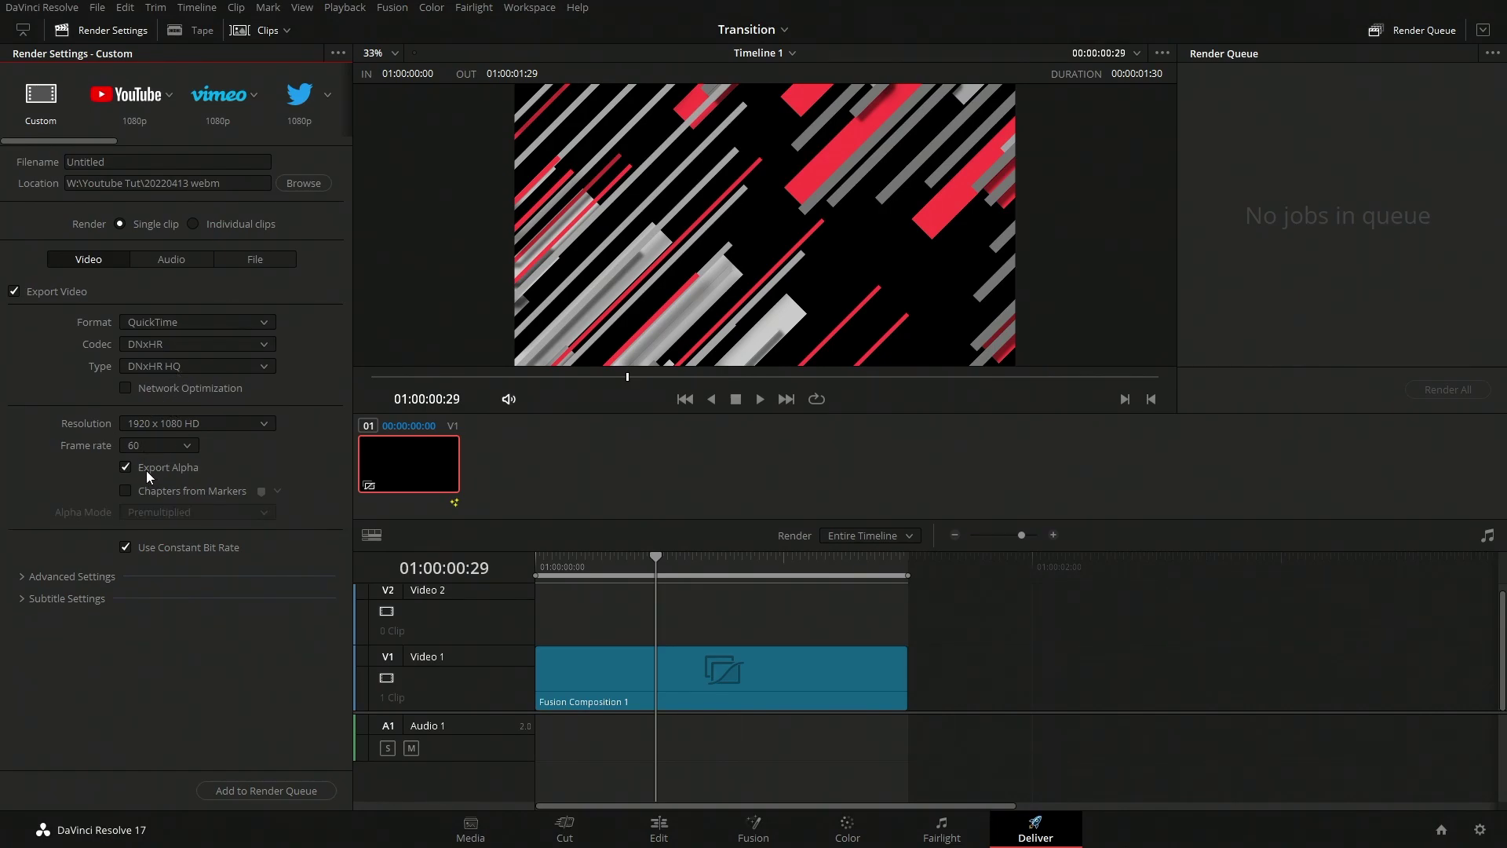
pyautogui.click(146, 470)
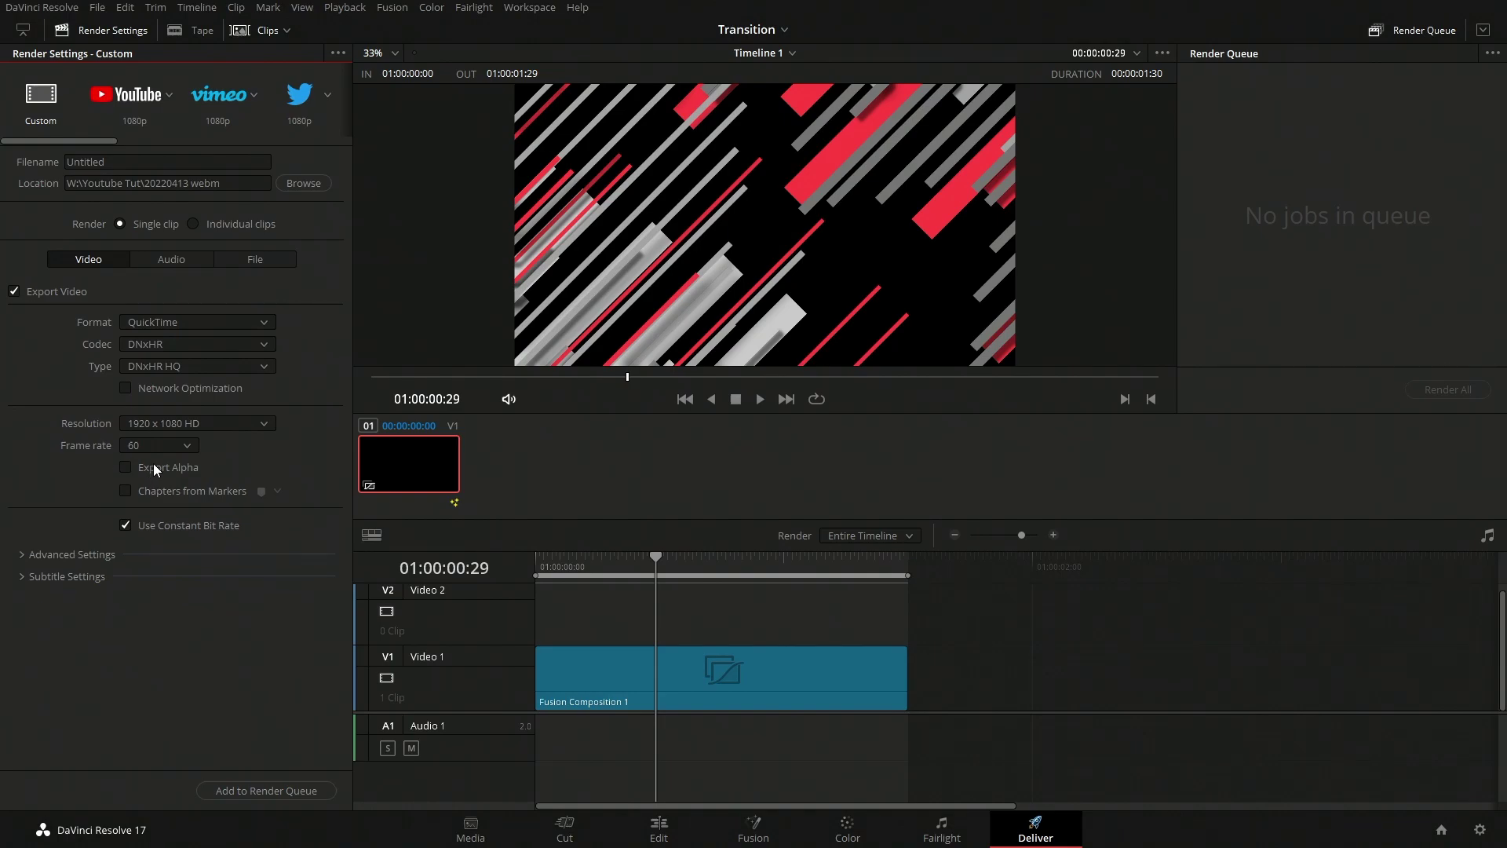
# - Set the codec to GoPro CineForm, type RGB 16-bit, with Export Alpha enabled
pyautogui.click(195, 346)
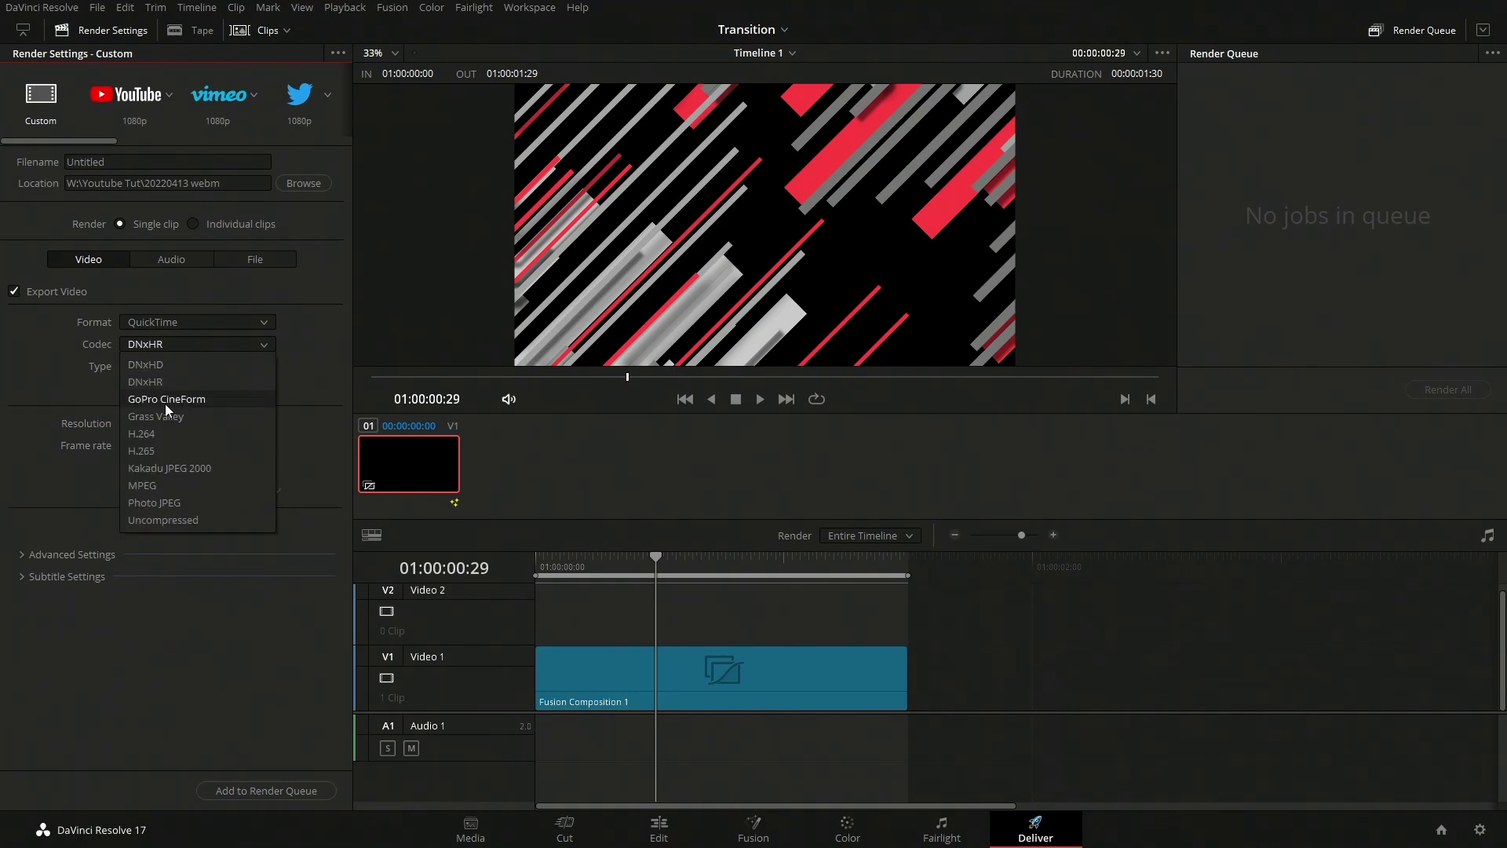
pyautogui.click(163, 401)
pyautogui.click(173, 365)
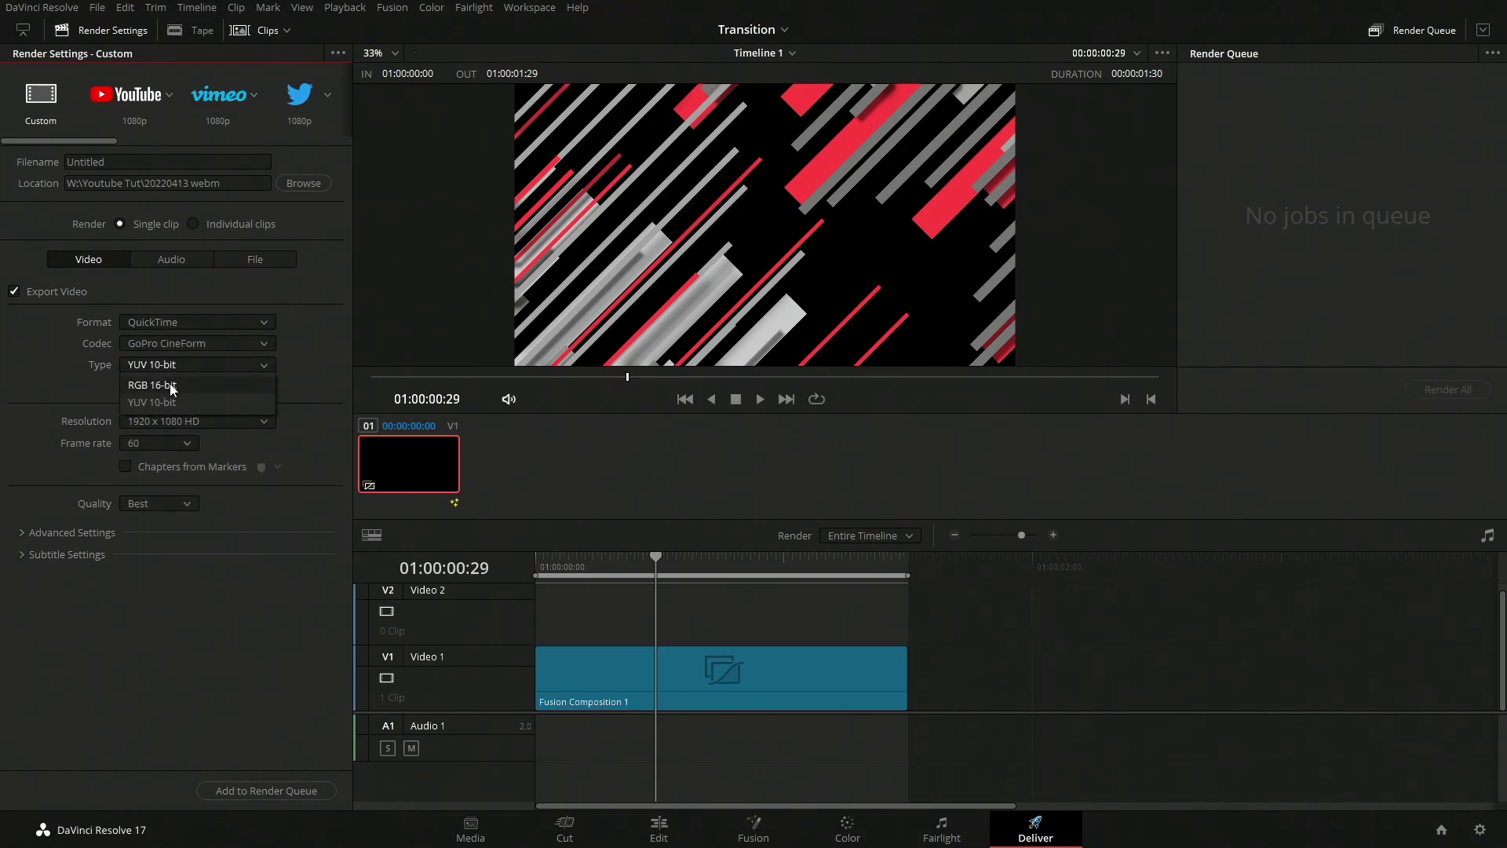
pyautogui.click(170, 383)
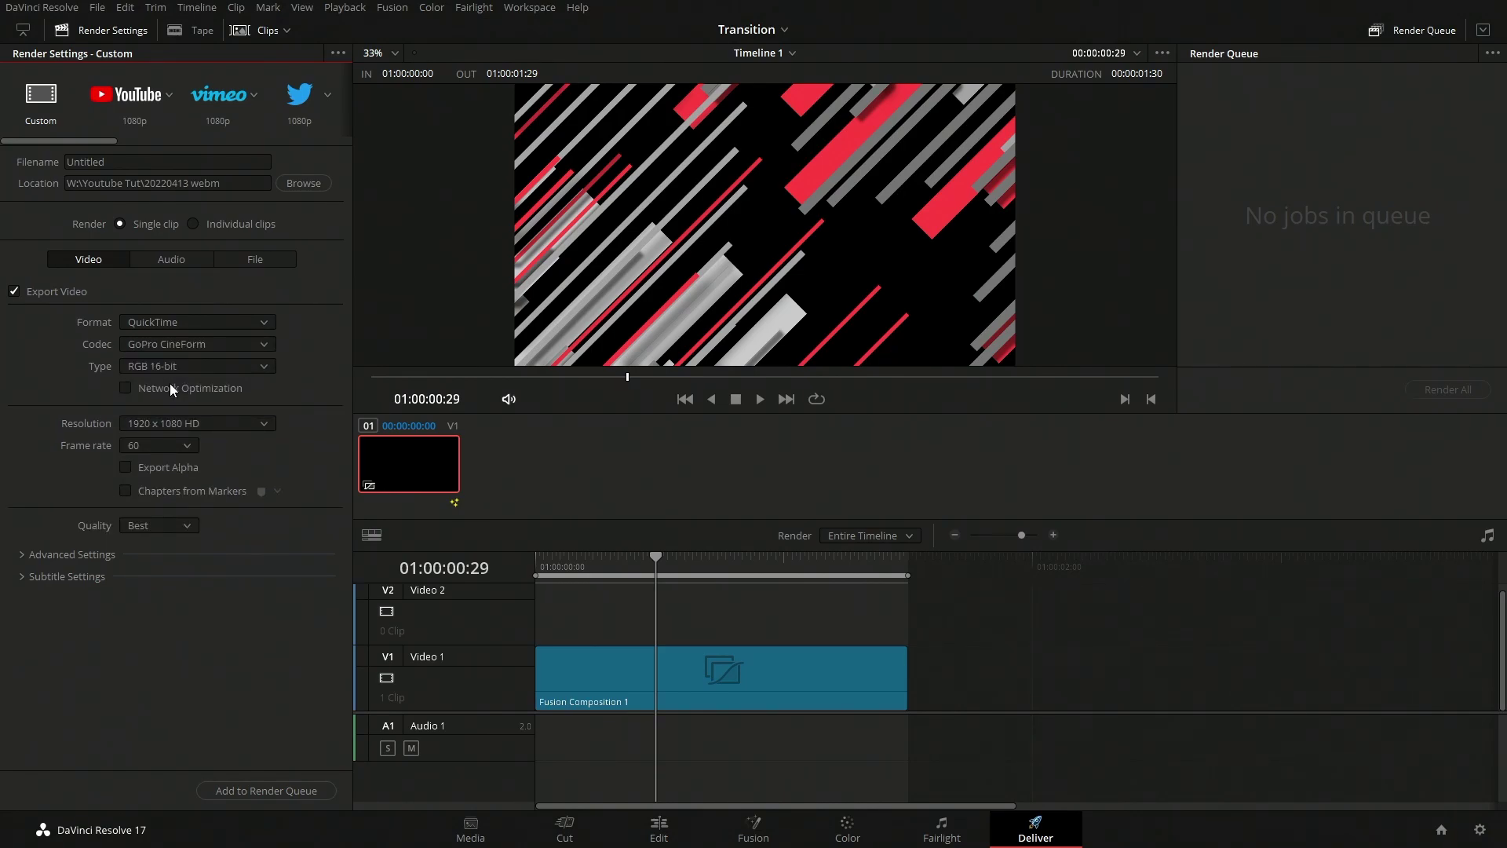
pyautogui.click(149, 468)
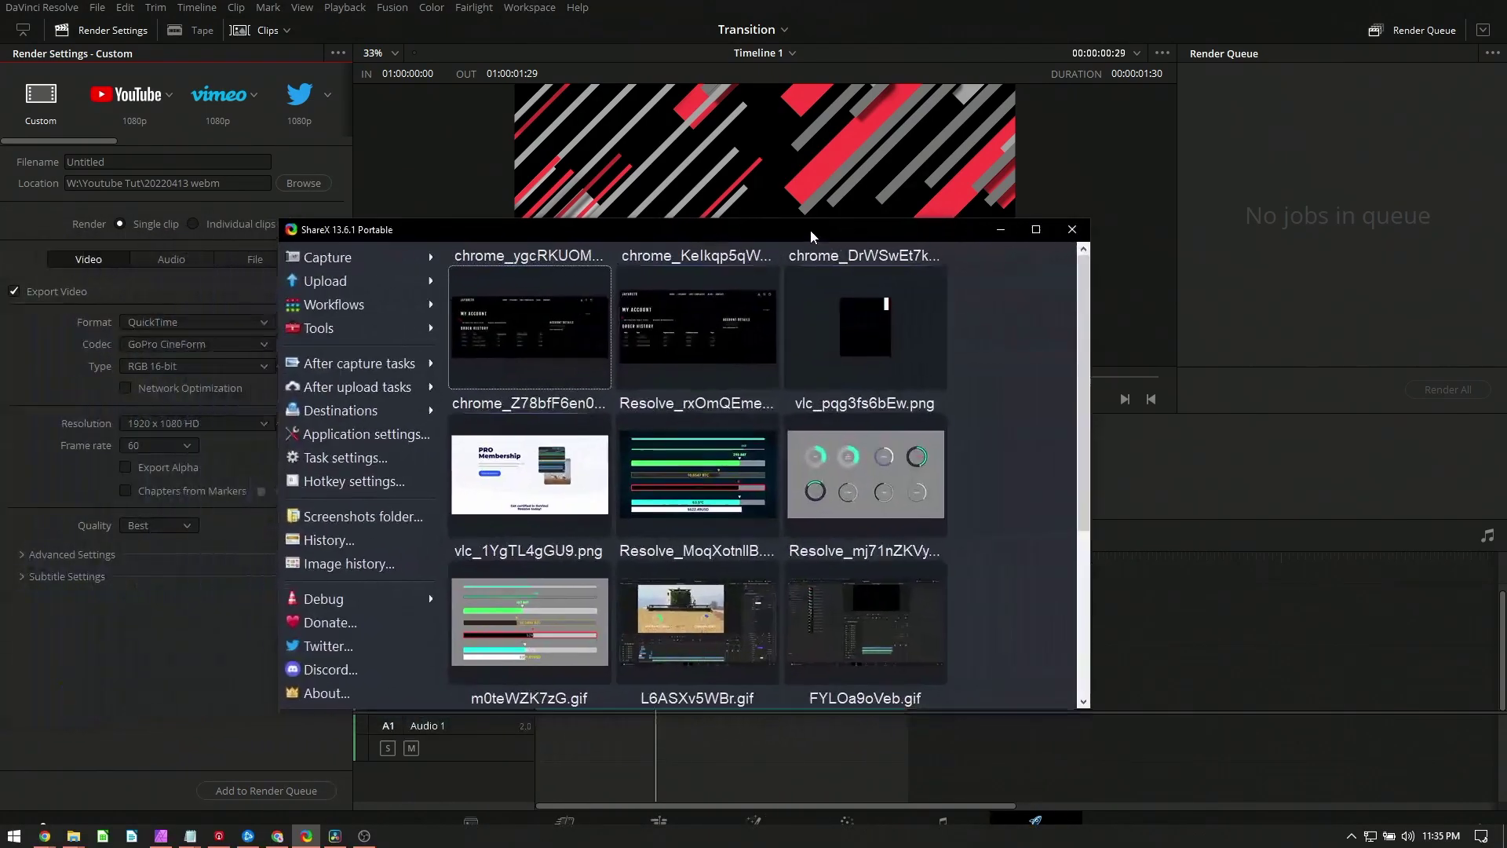
# - Position the ShareX window and use its tray menu to expand the Tools list
pyautogui.moveTo(636, 236); pyautogui.dragTo(828, 227)
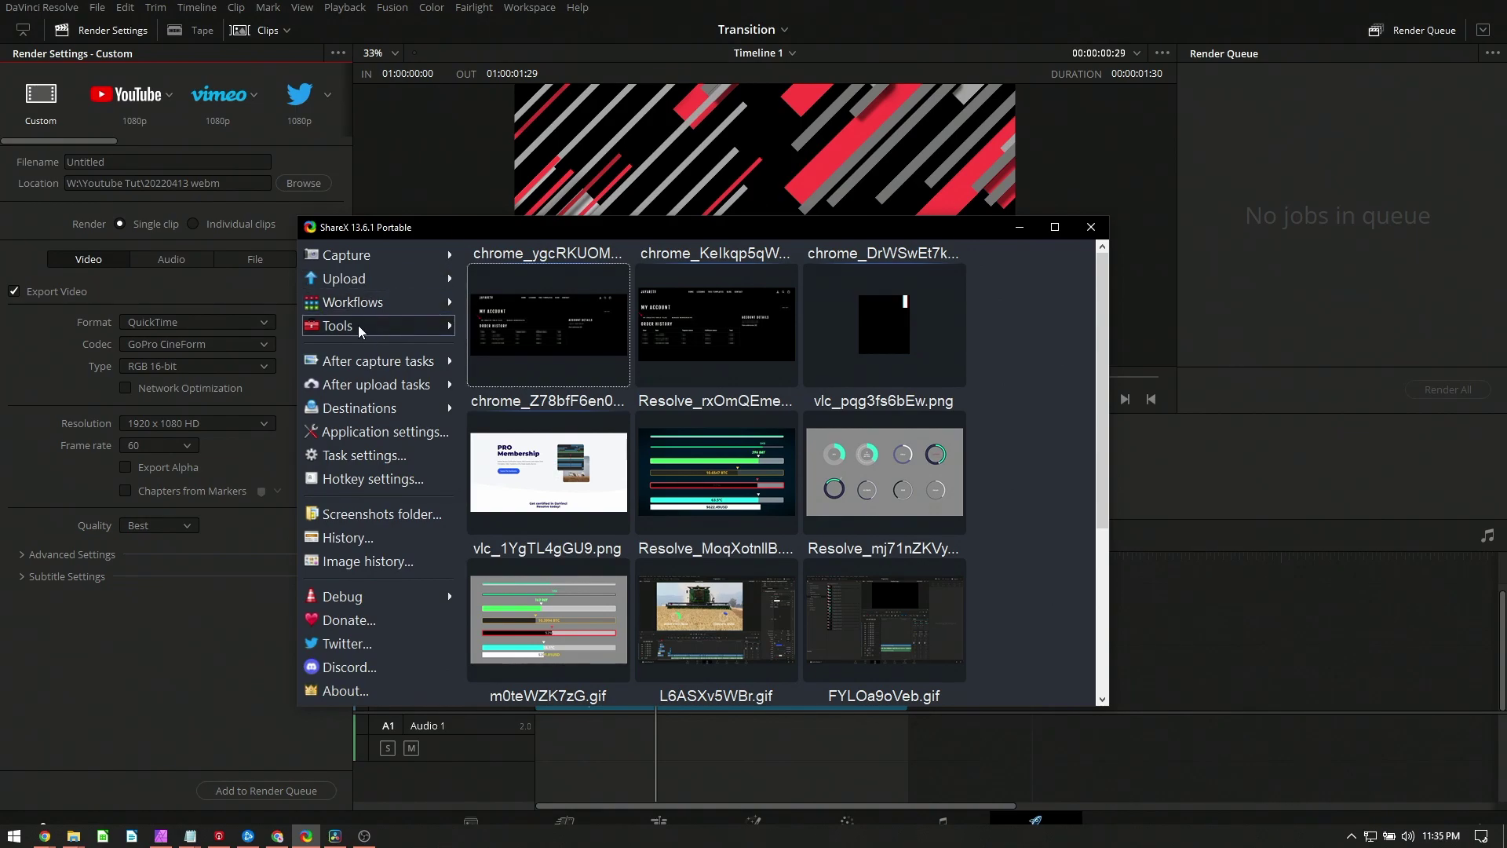
pyautogui.moveTo(318, 328)
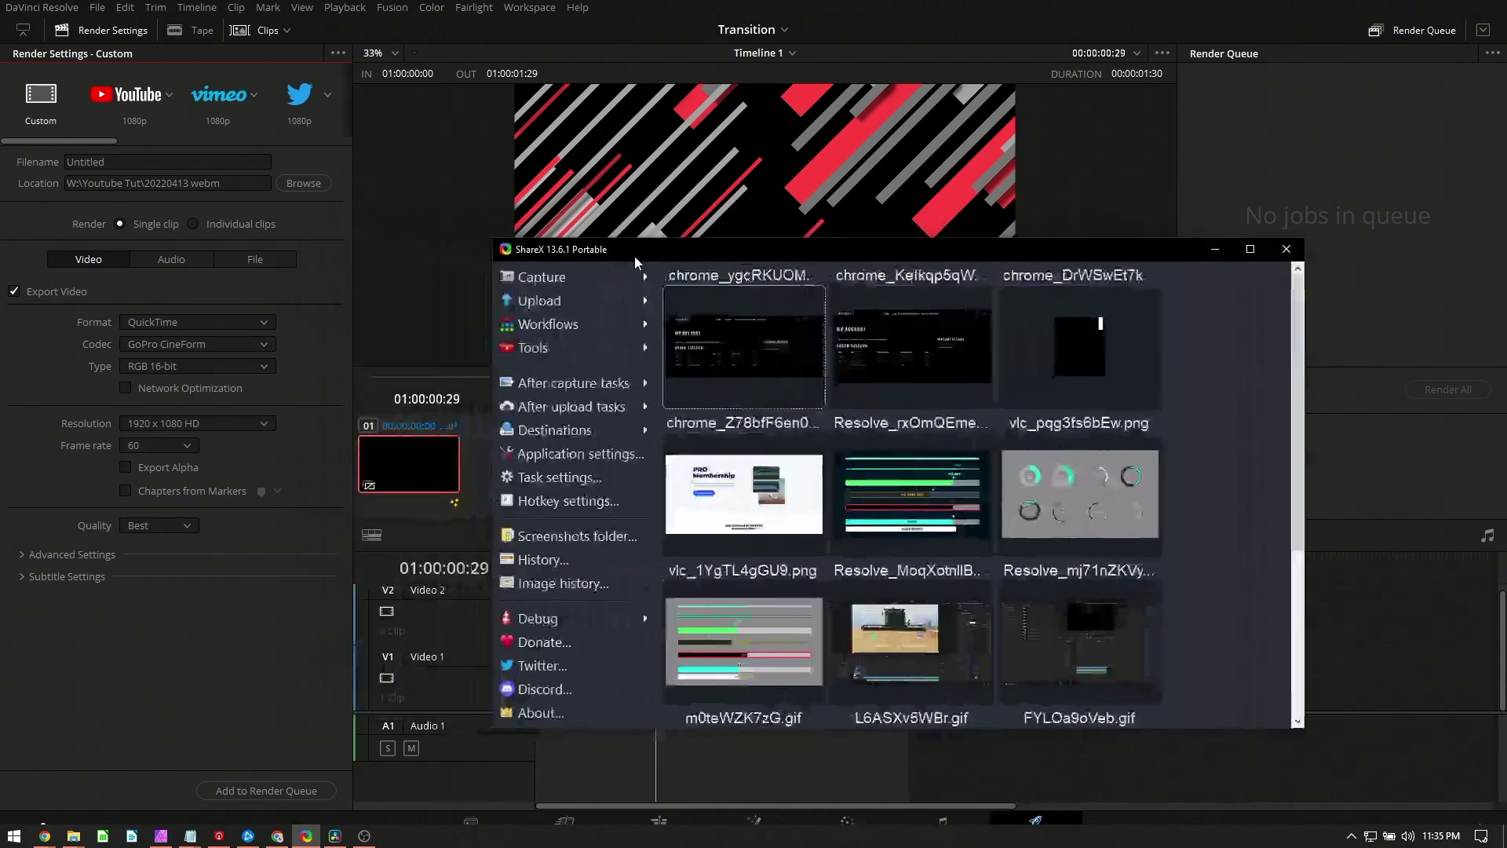
pyautogui.moveTo(506, 226)
pyautogui.mouseDown()
pyautogui.moveTo(502, 183)
pyautogui.moveTo(506, 198)
pyautogui.mouseUp()
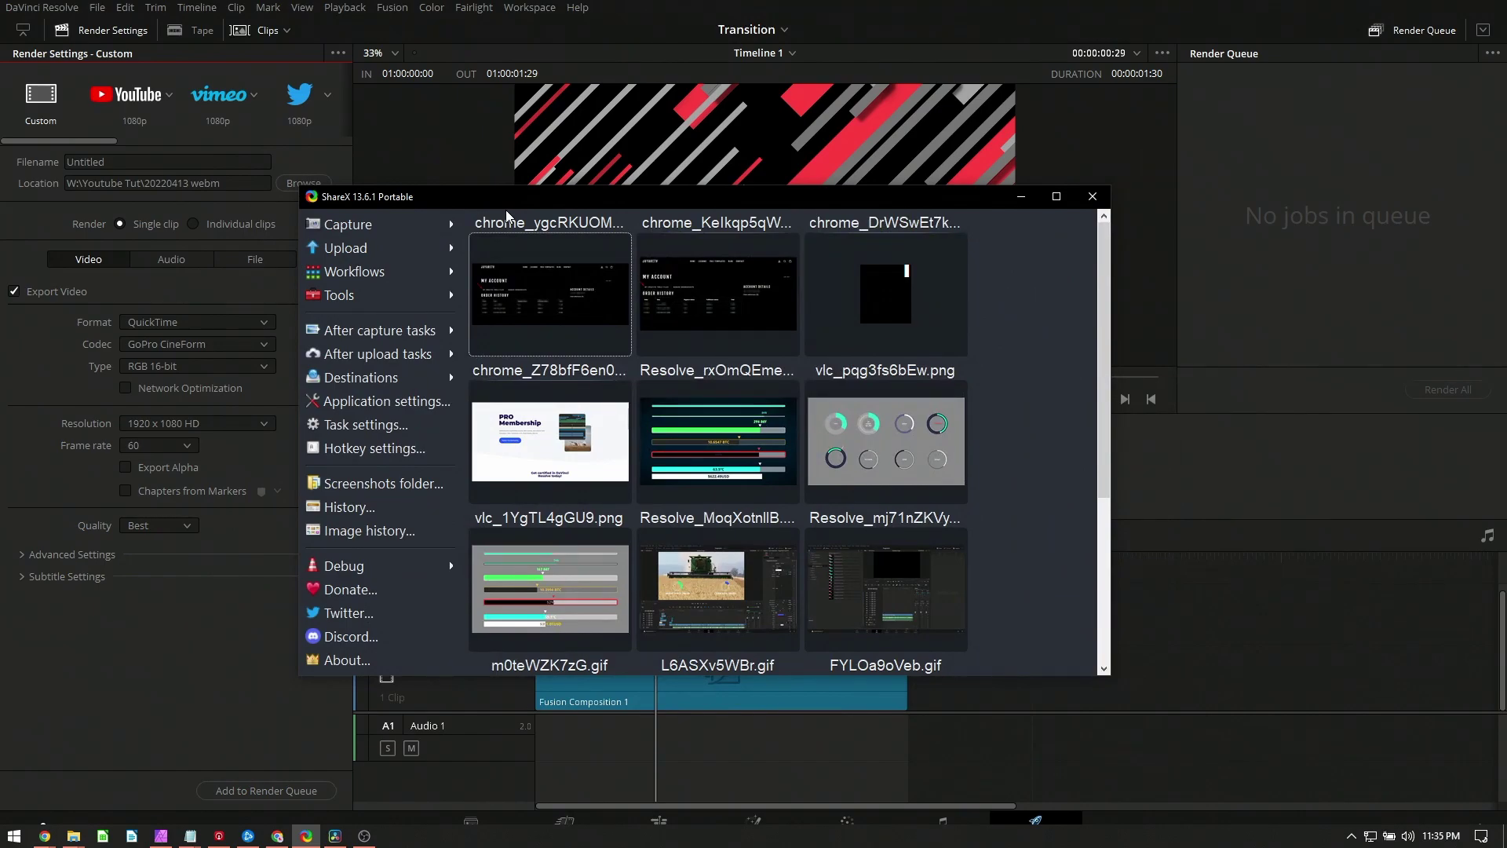
pyautogui.click(1357, 834)
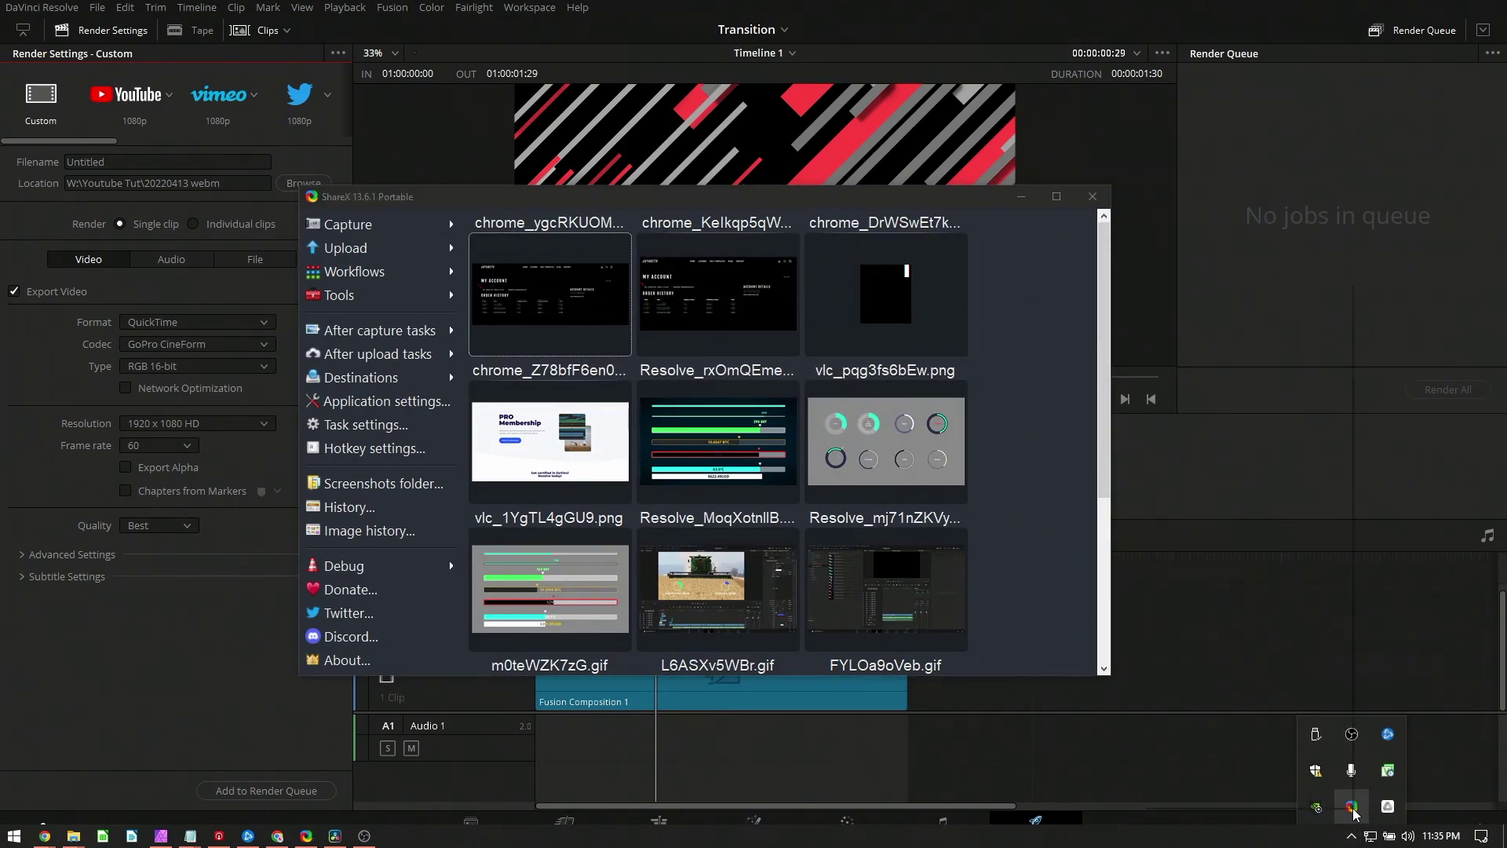
pyautogui.rightClick(1354, 811)
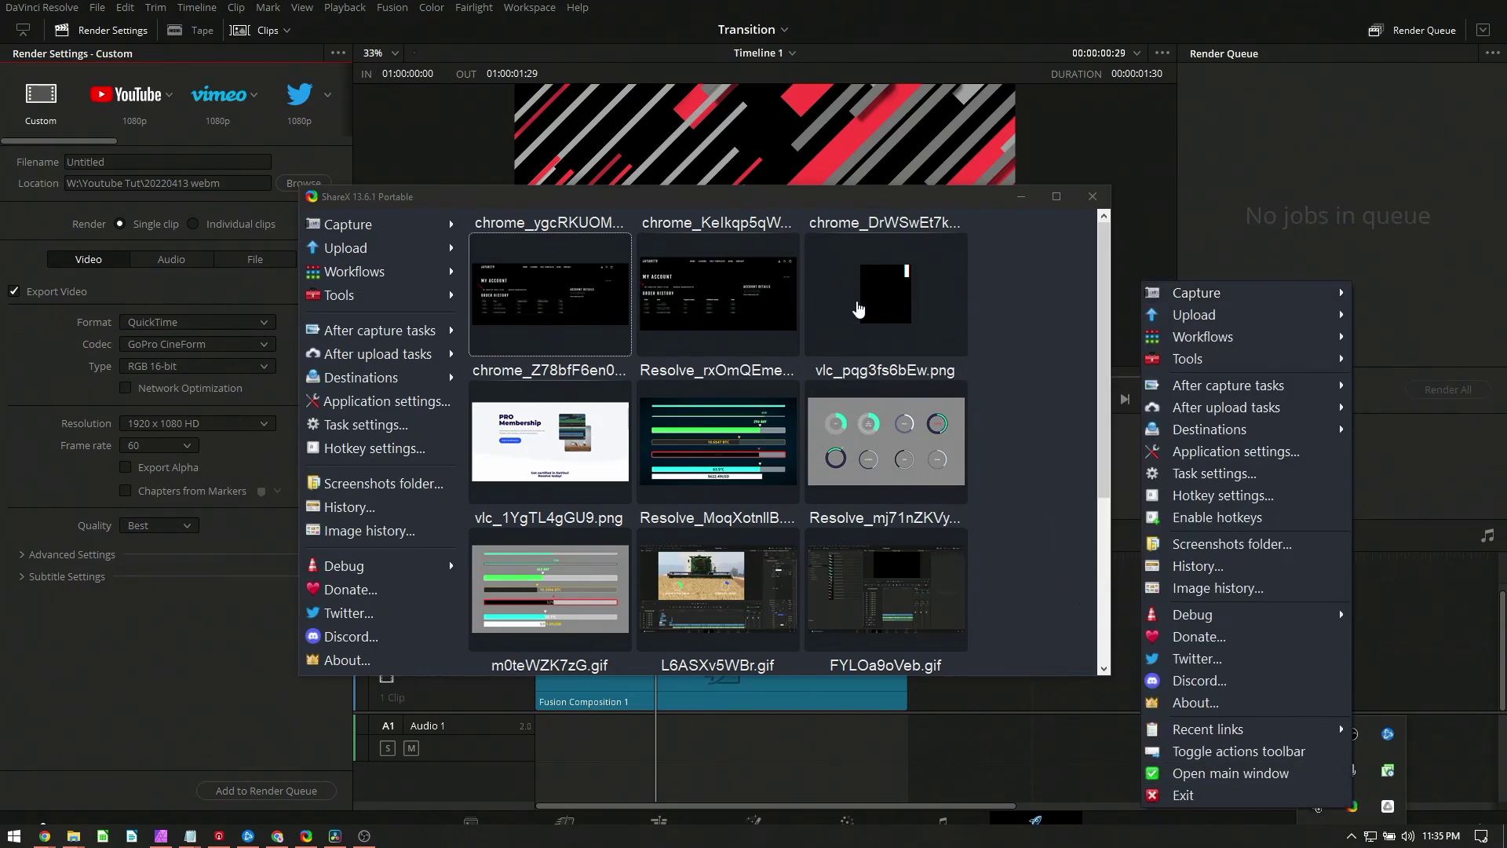
pyautogui.click(1231, 773)
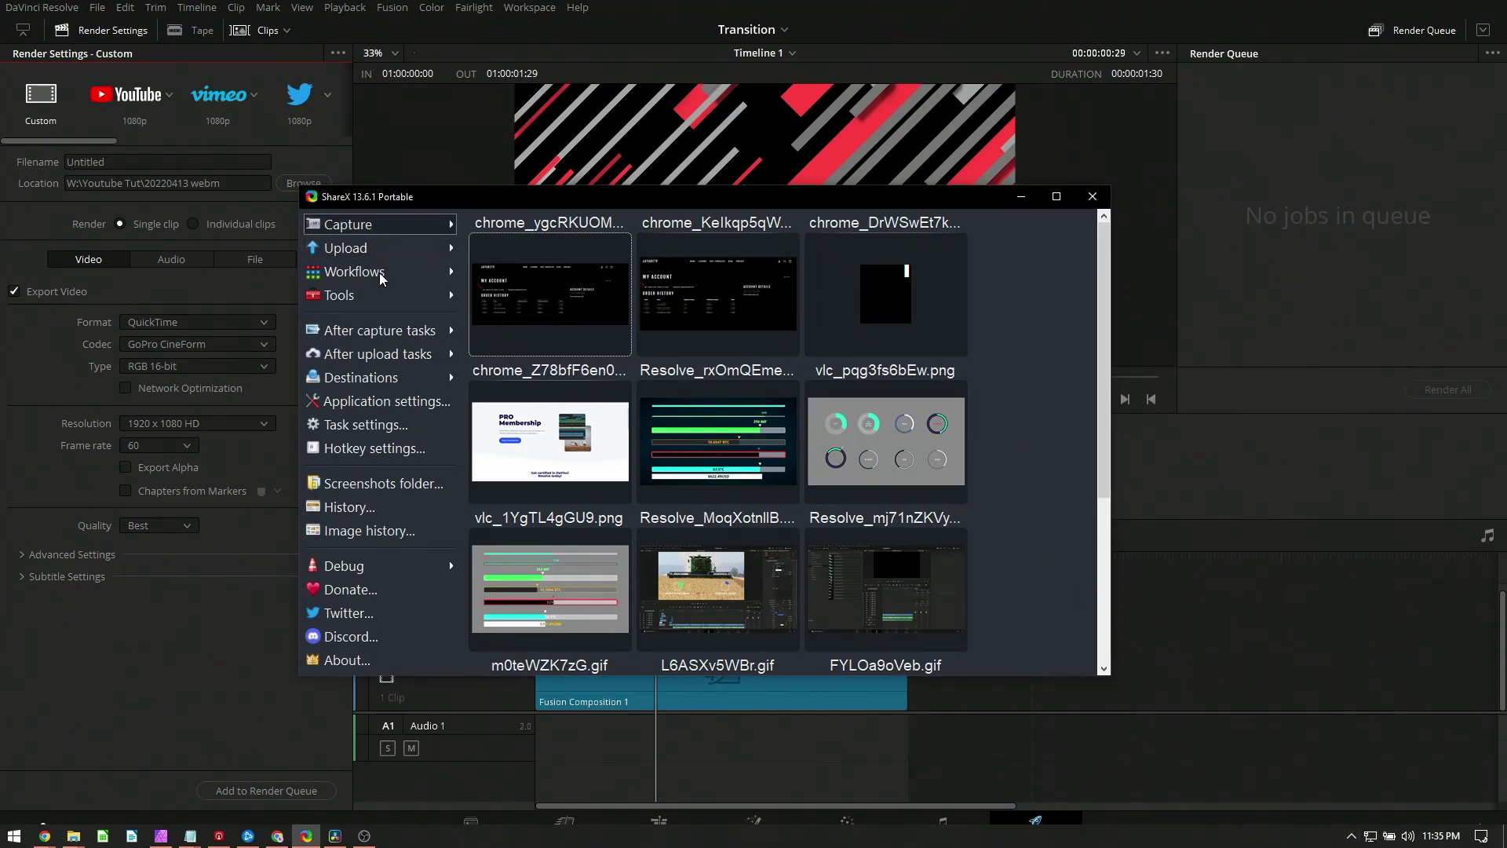
pyautogui.click(1346, 838)
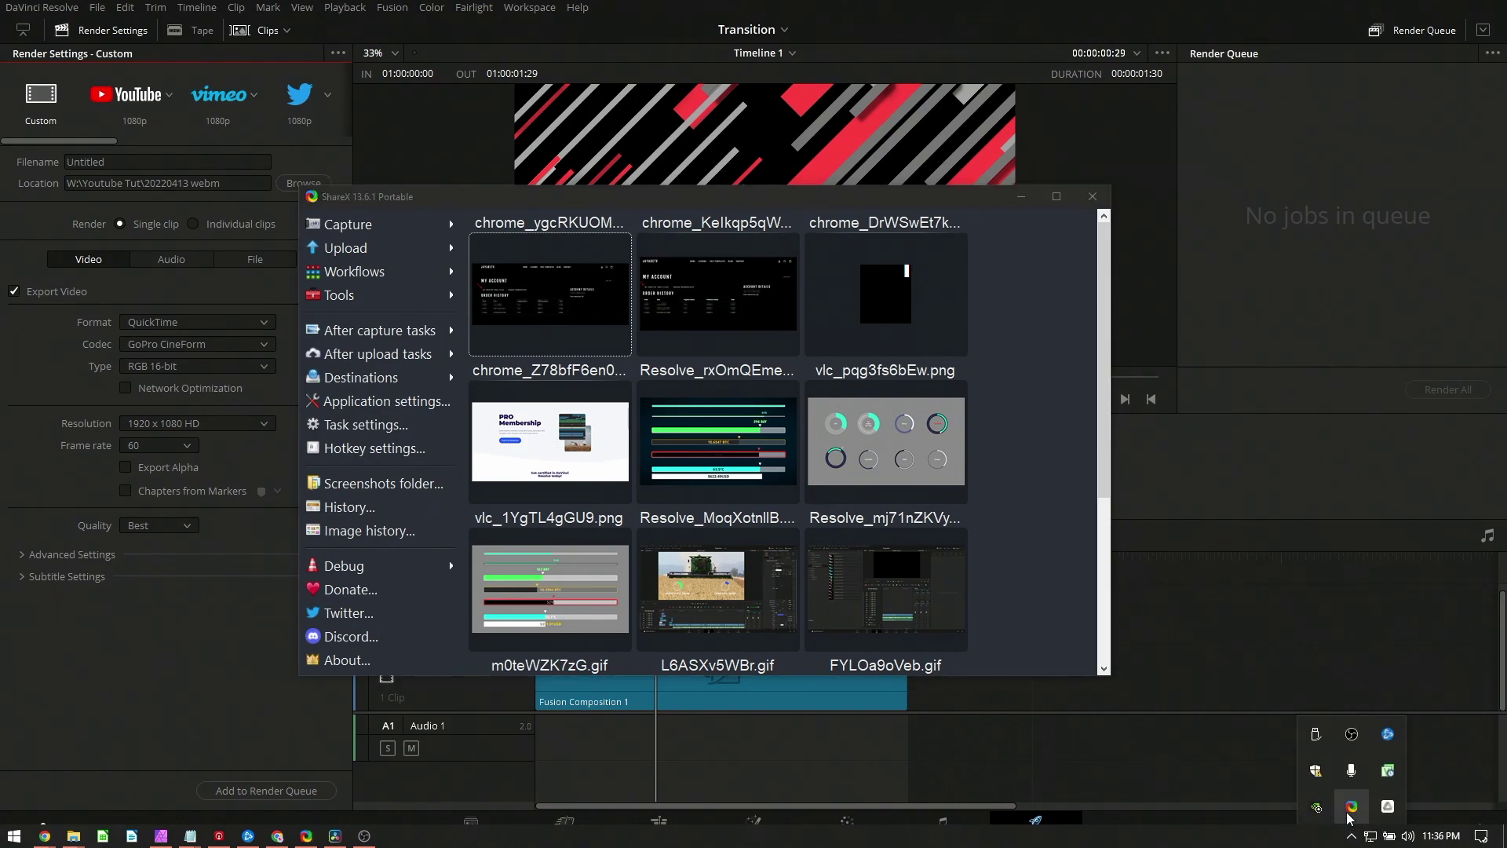
pyautogui.rightClick(1355, 810)
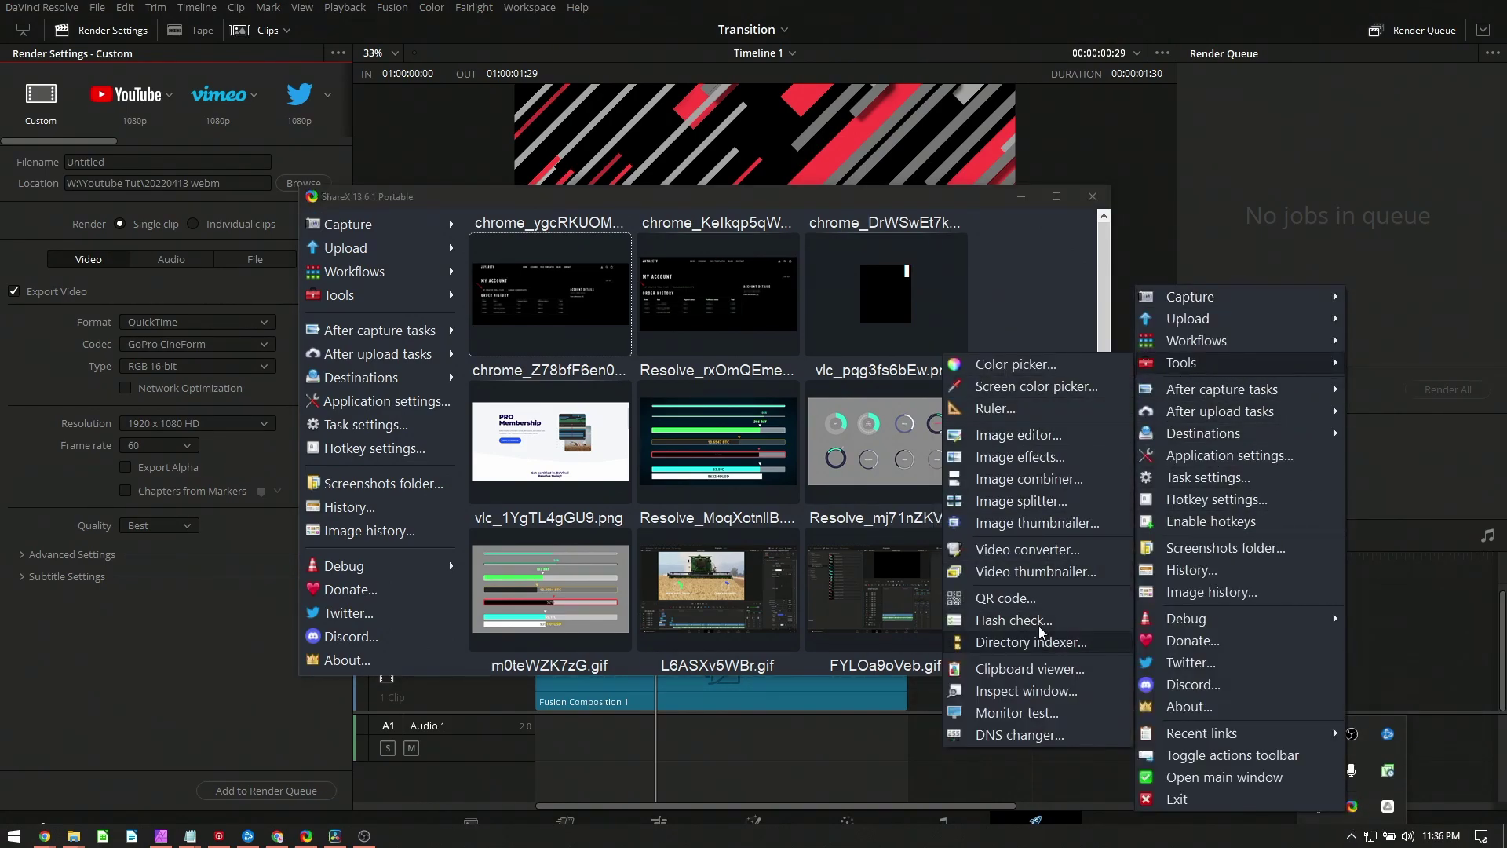
pyautogui.click(638, 195)
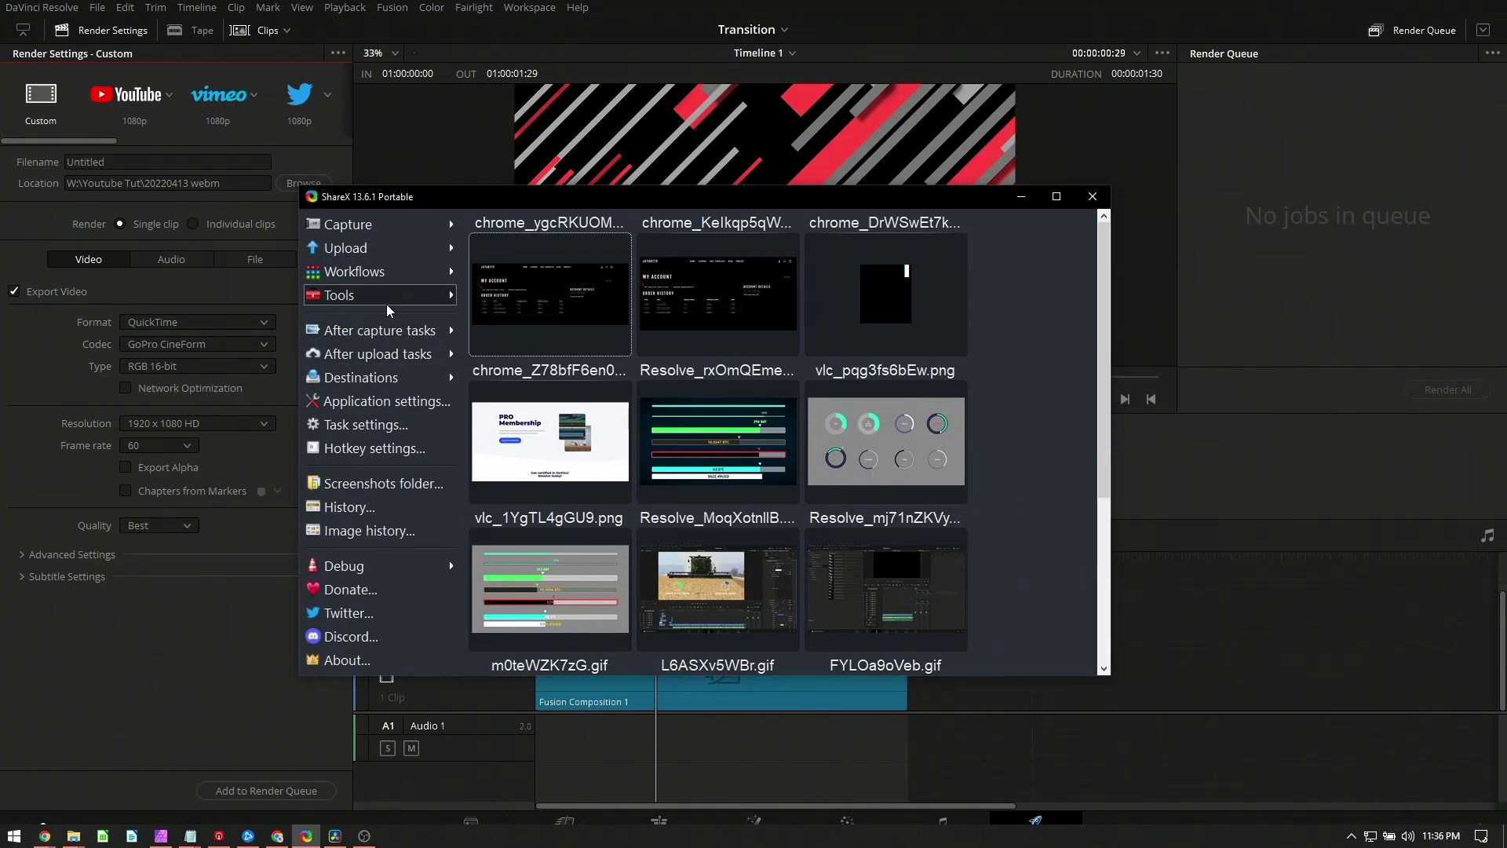
pyautogui.moveTo(339, 295)
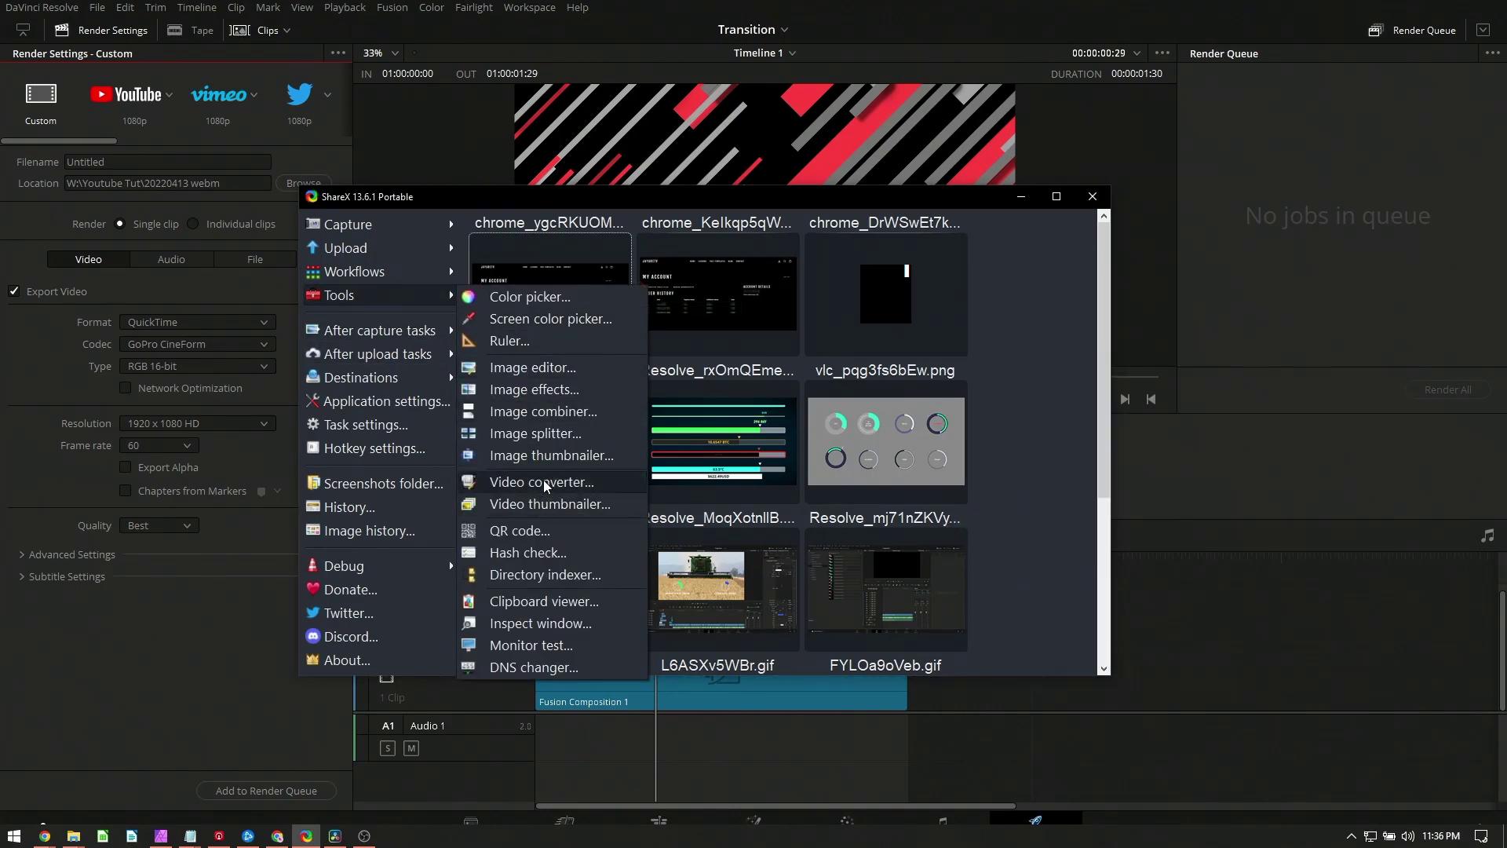
# - Encode GPro_CineForm_16_Bit.mov to VP9 (WebM) with ShareX's Video converter
pyautogui.click(541, 482)
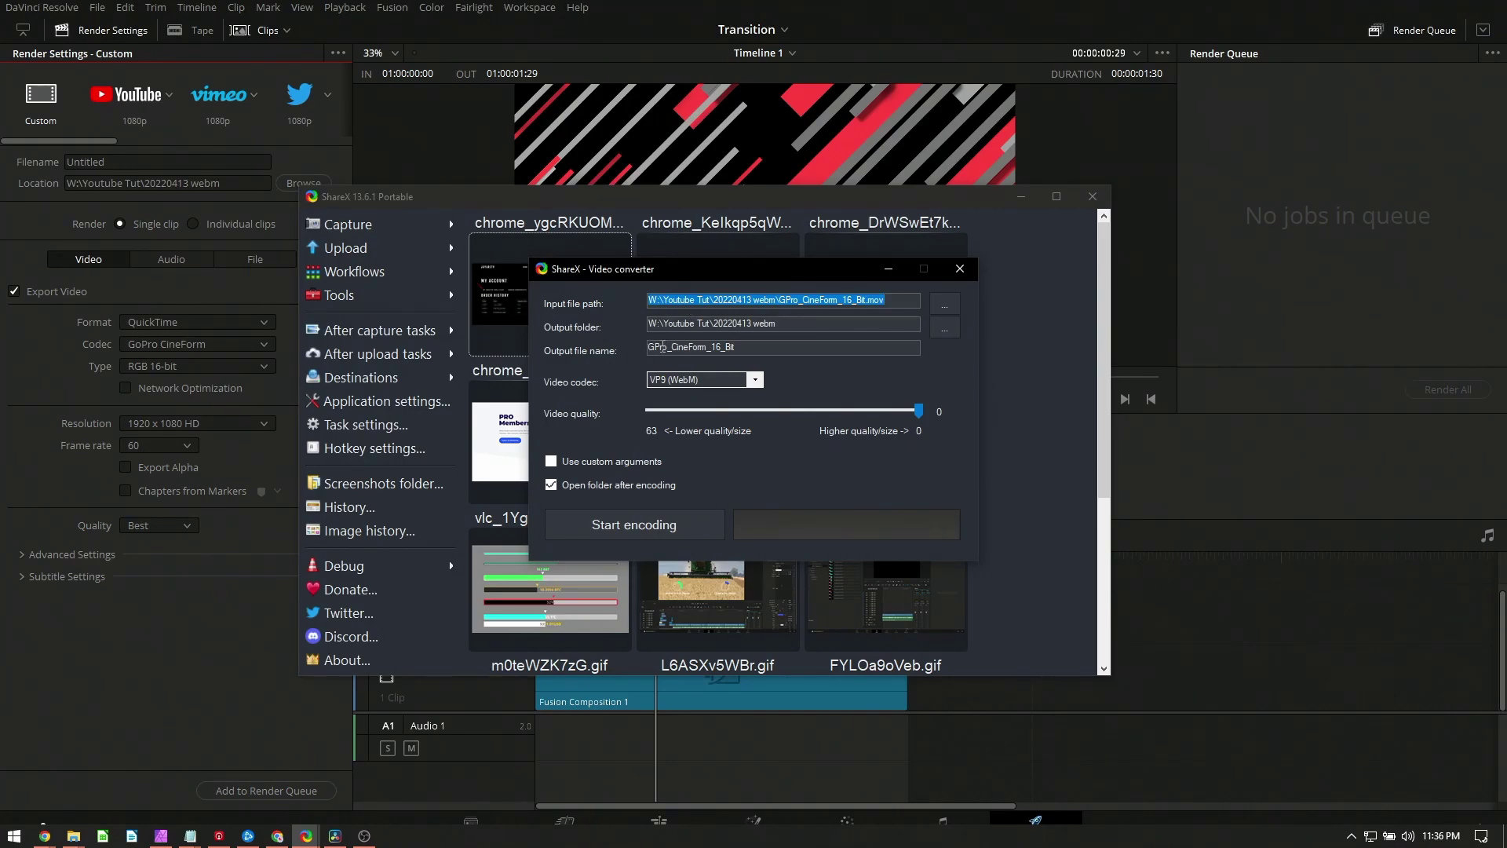
pyautogui.click(755, 380)
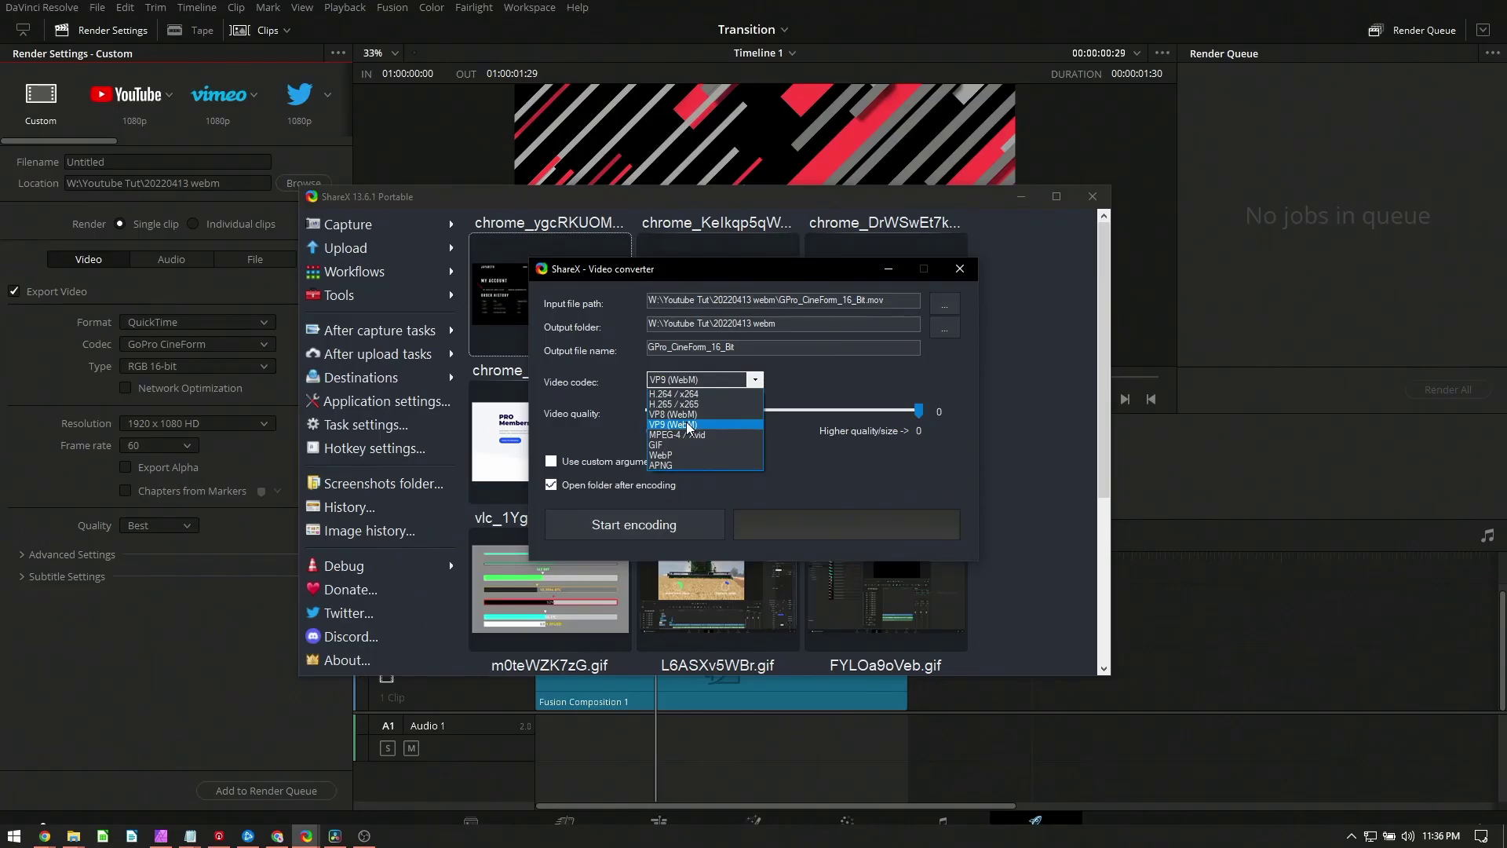
pyautogui.click(689, 425)
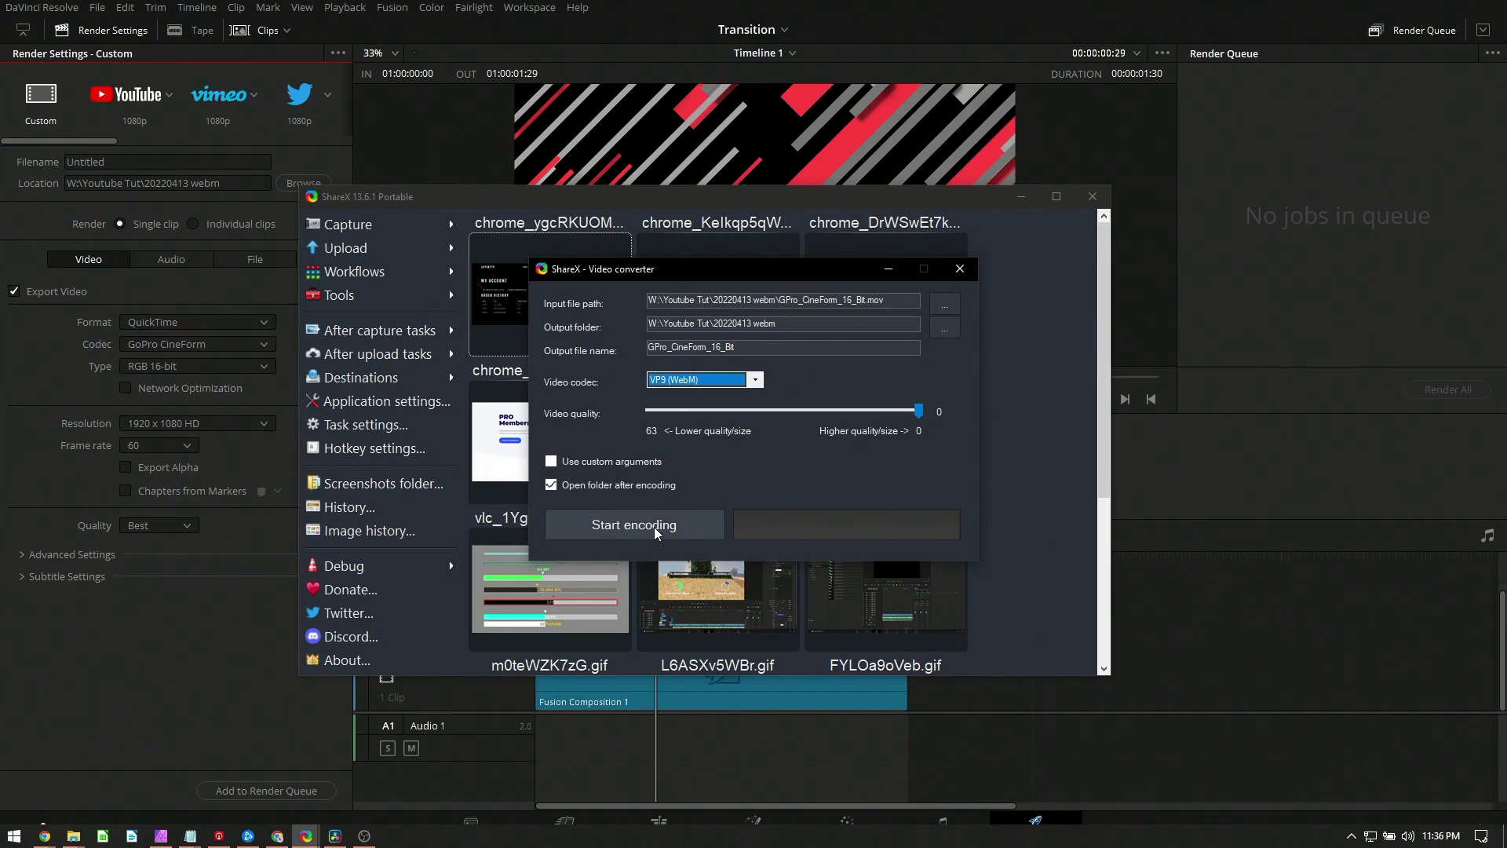
pyautogui.click(448, 561)
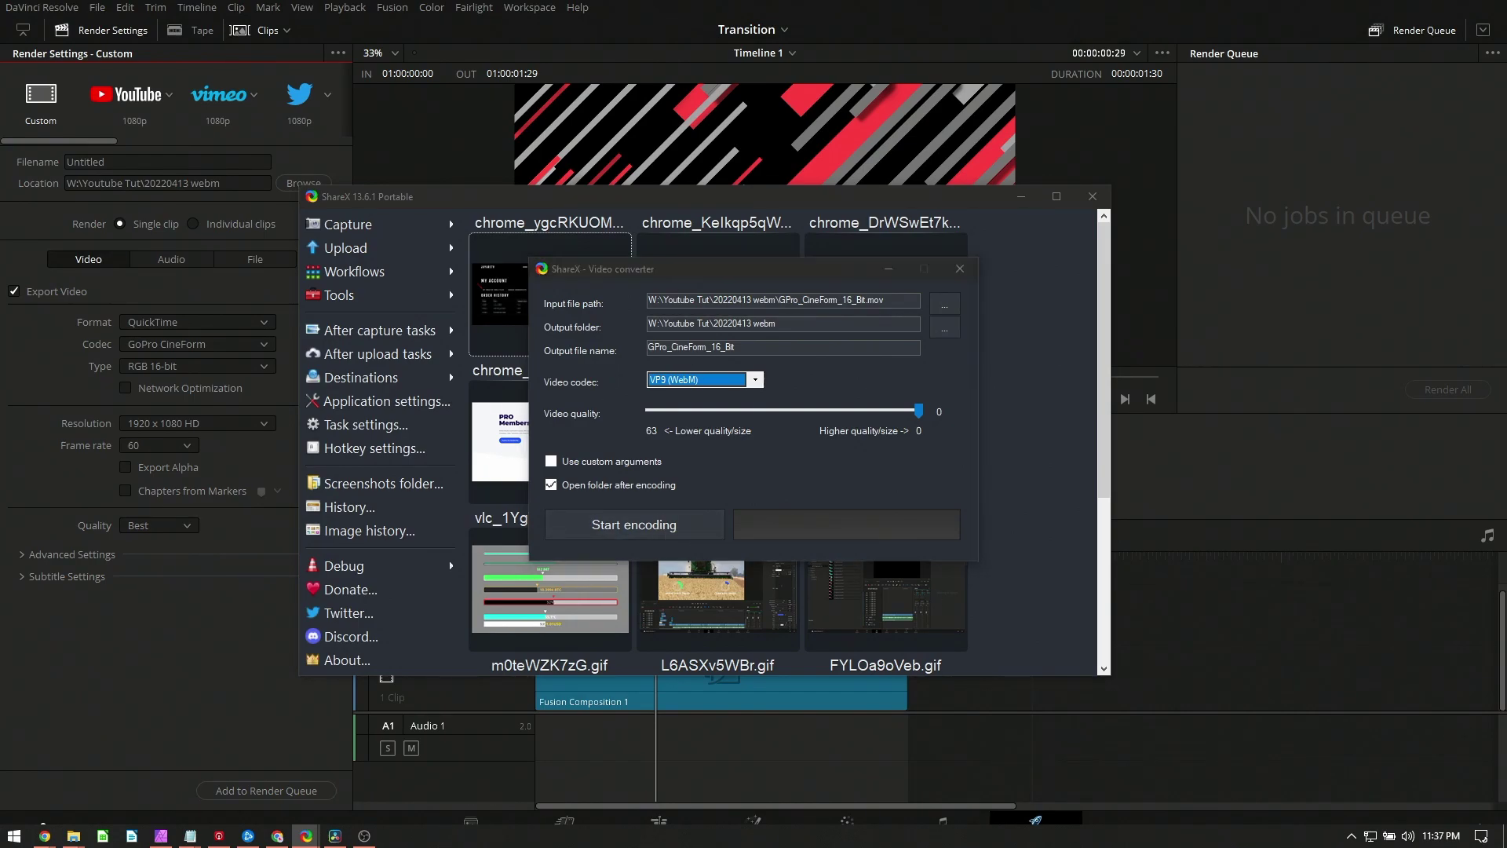
pyautogui.moveTo(1061, 209)
pyautogui.mouseDown()
pyautogui.moveTo(660, 135)
pyautogui.moveTo(673, 228)
pyautogui.mouseUp()
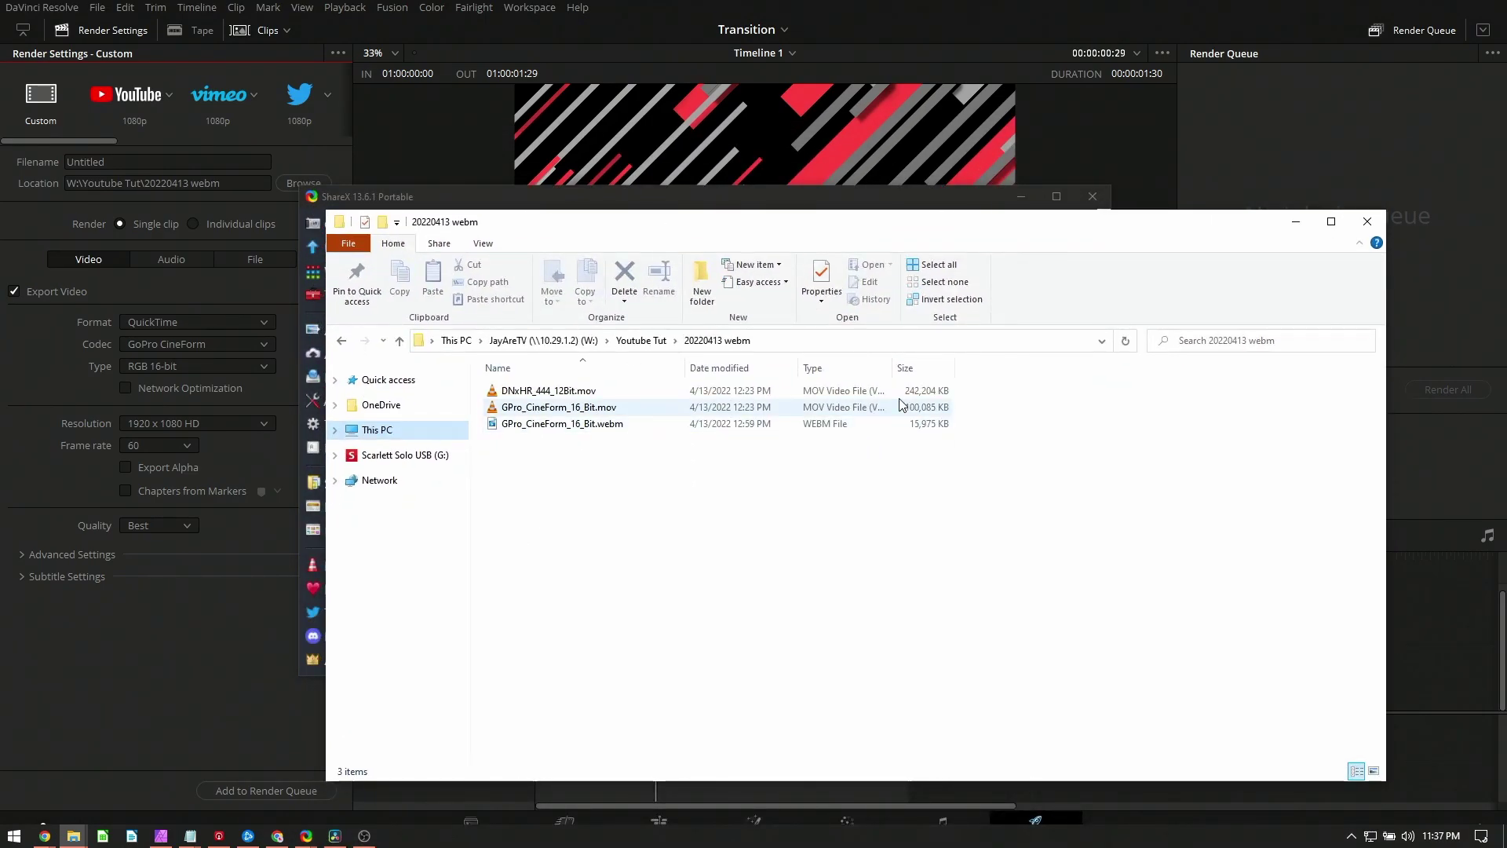
pyautogui.click(547, 392)
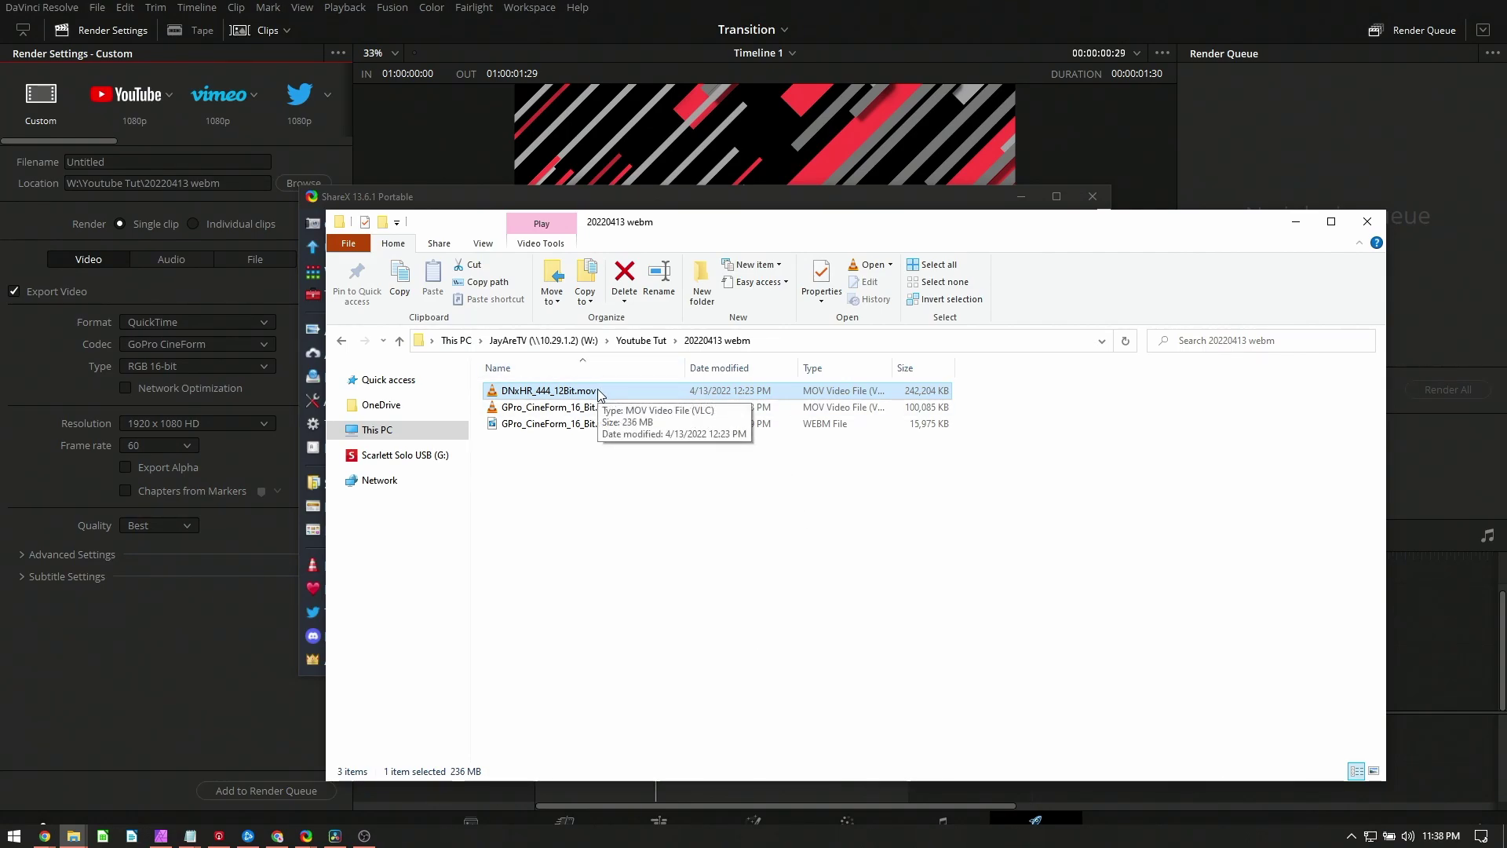
pyautogui.click(915, 425)
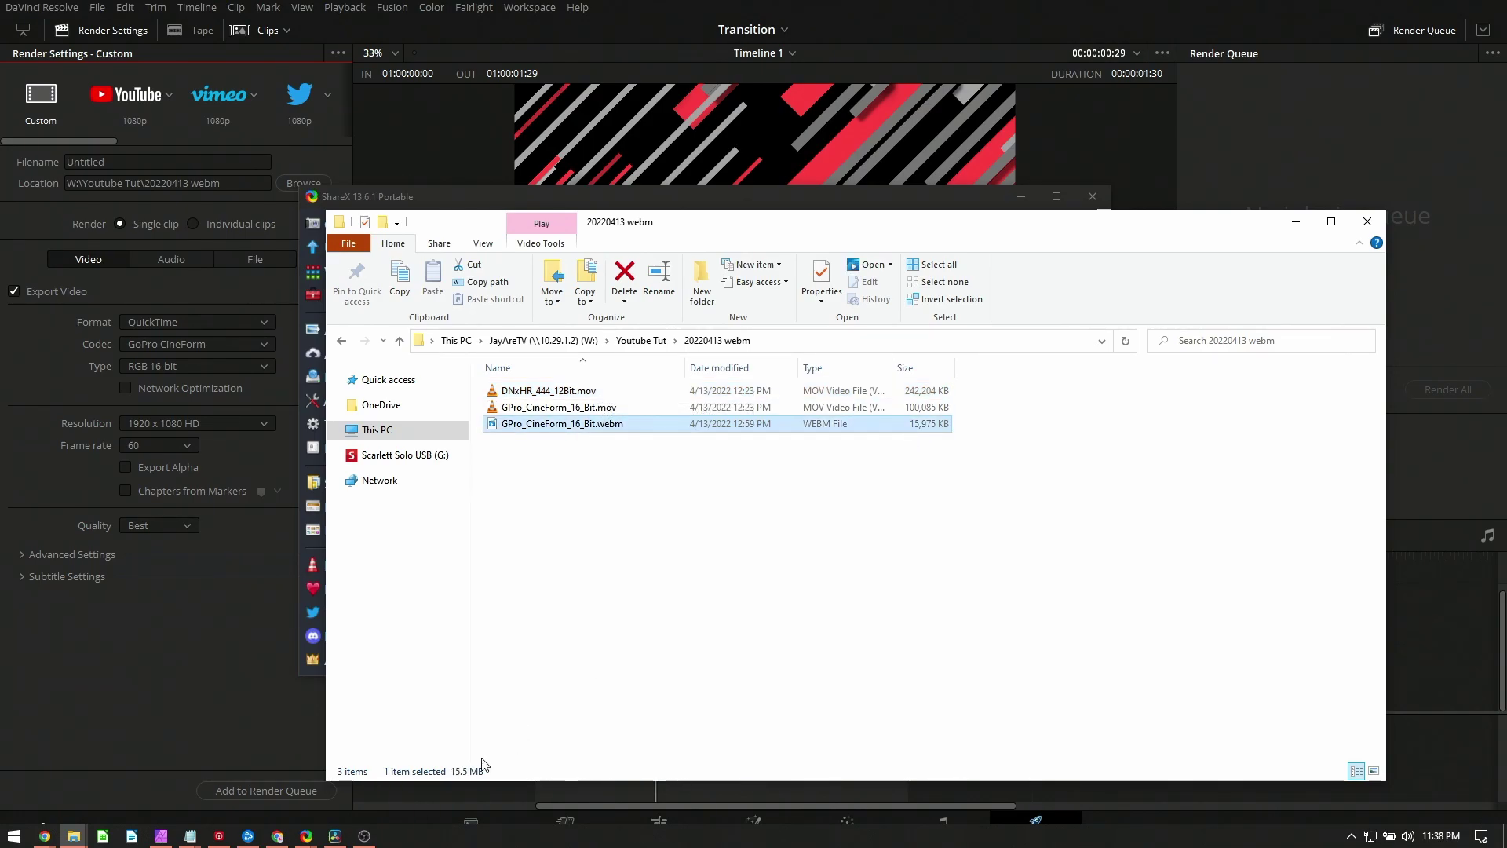
pyautogui.click(924, 408)
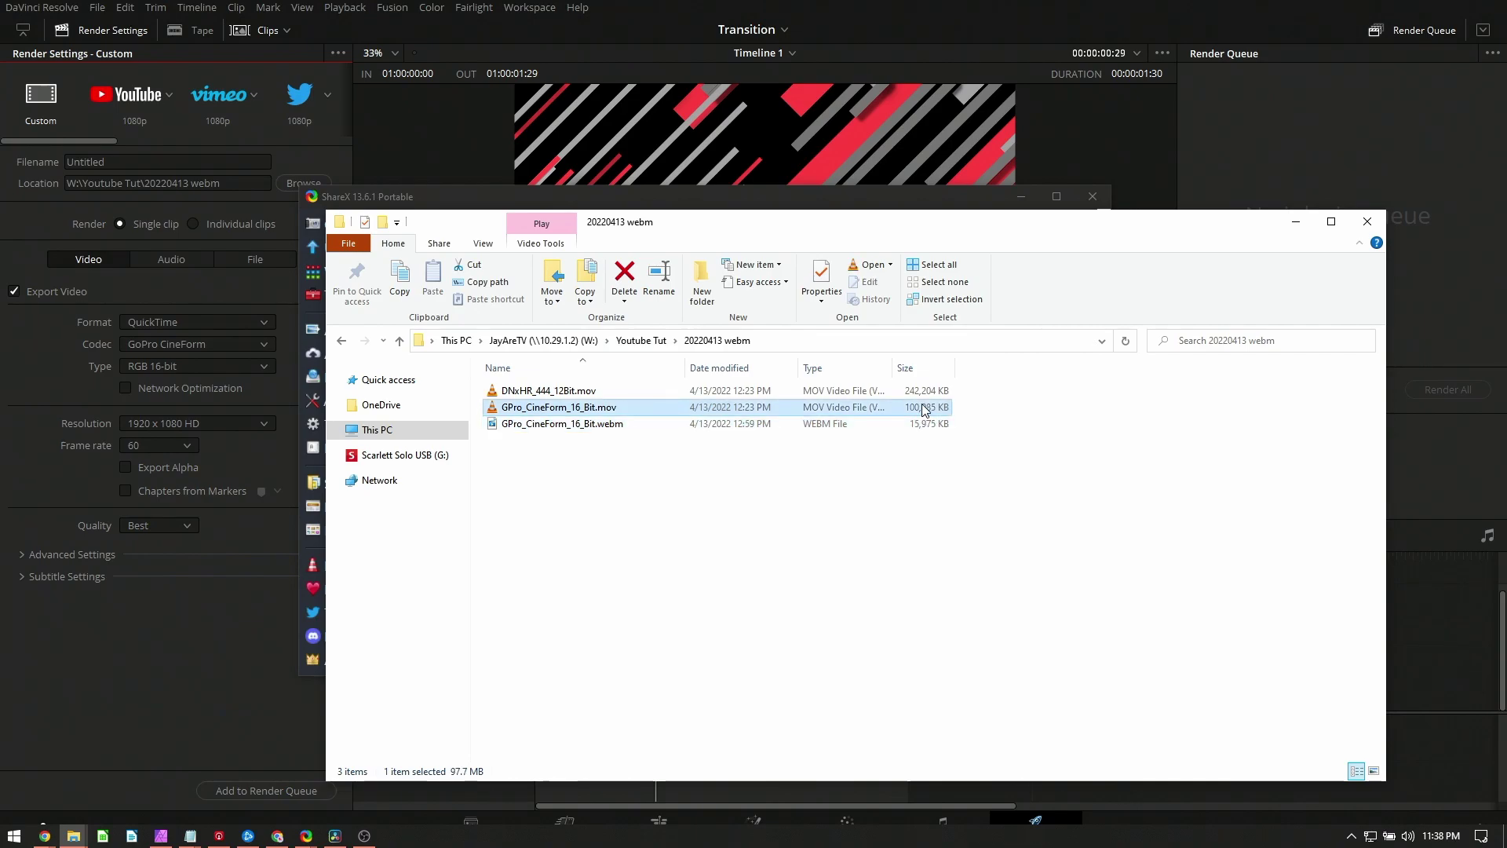
pyautogui.click(578, 425)
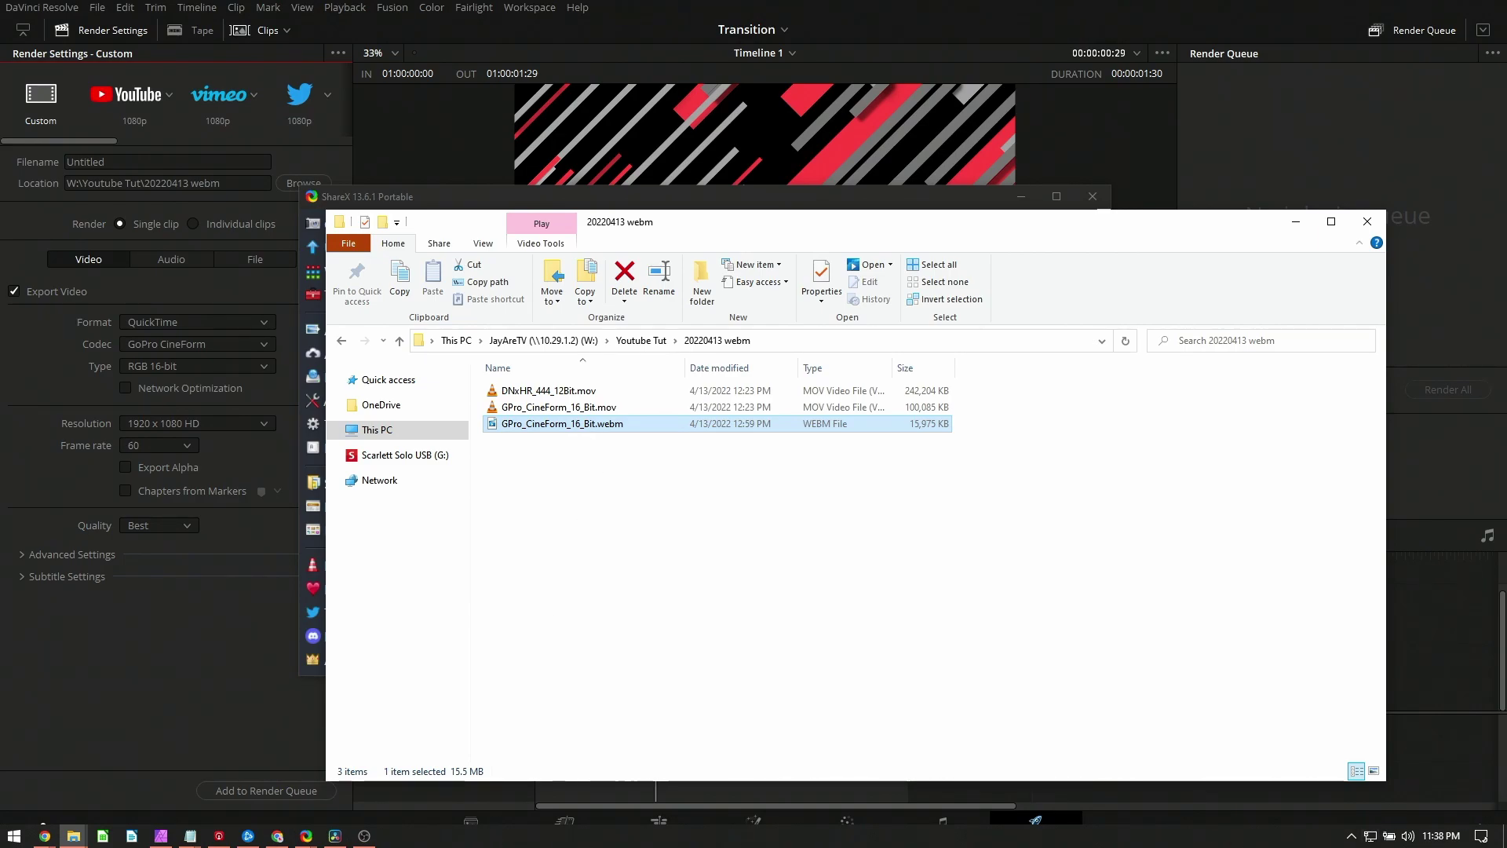
# - Arrange the OBS and output folder windows so both are visible
pyautogui.click(363, 836)
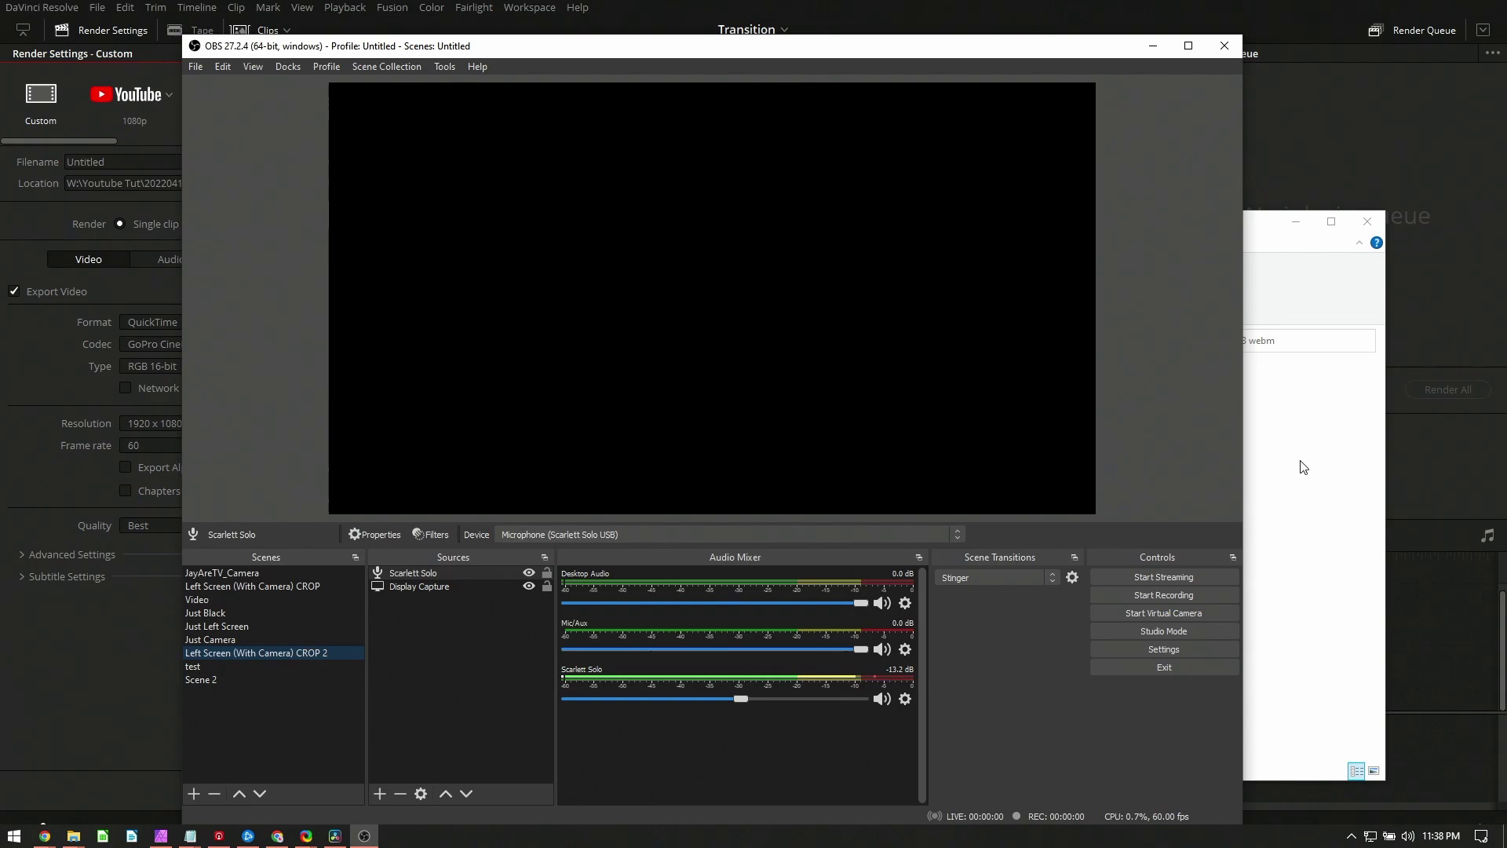
pyautogui.click(74, 836)
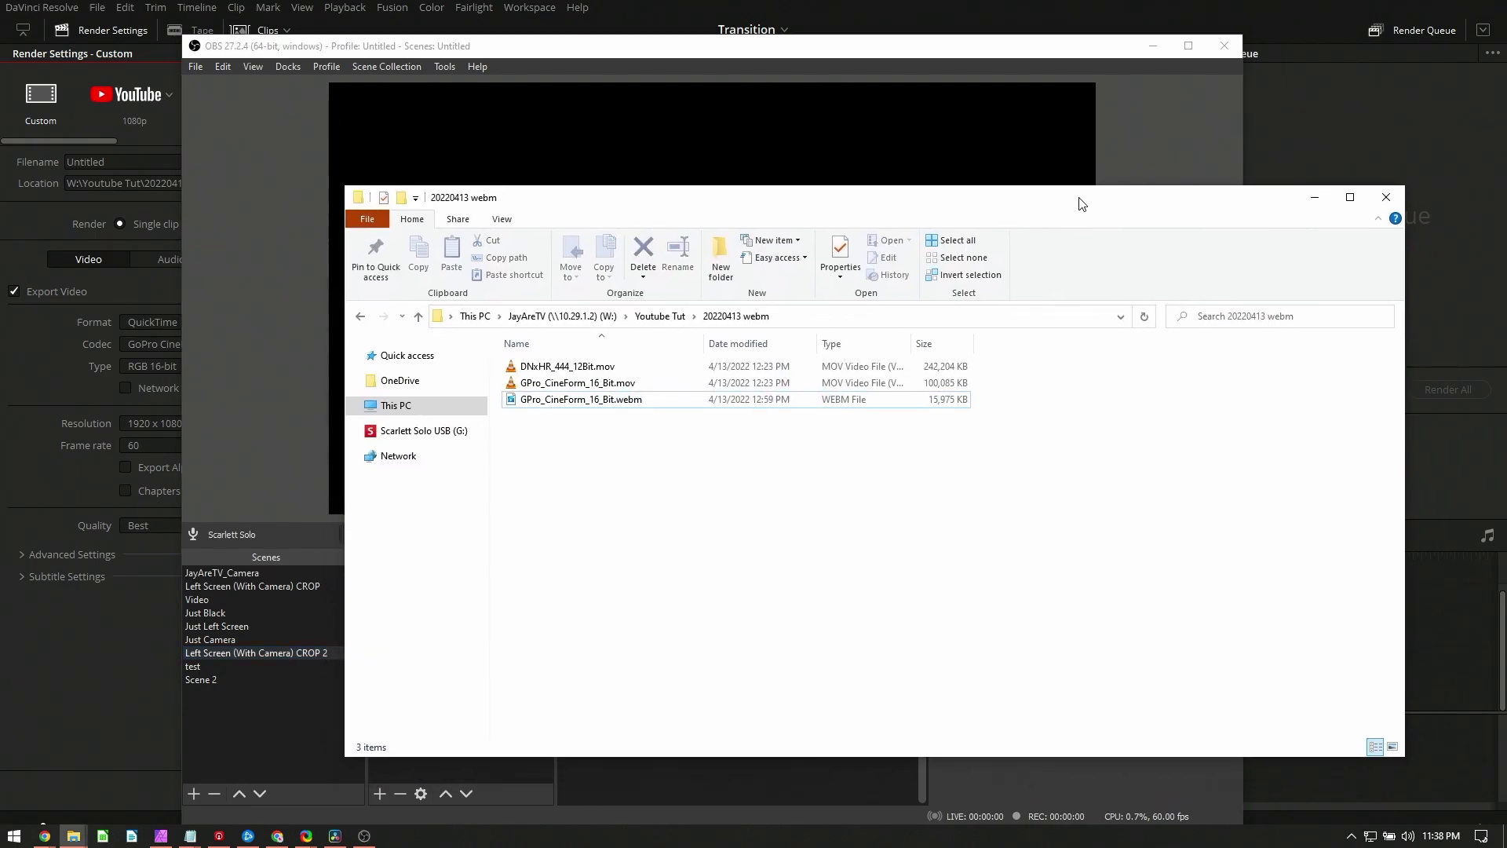
pyautogui.moveTo(824, 218); pyautogui.dragTo(896, 192)
pyautogui.moveTo(737, 61); pyautogui.dragTo(645, 43)
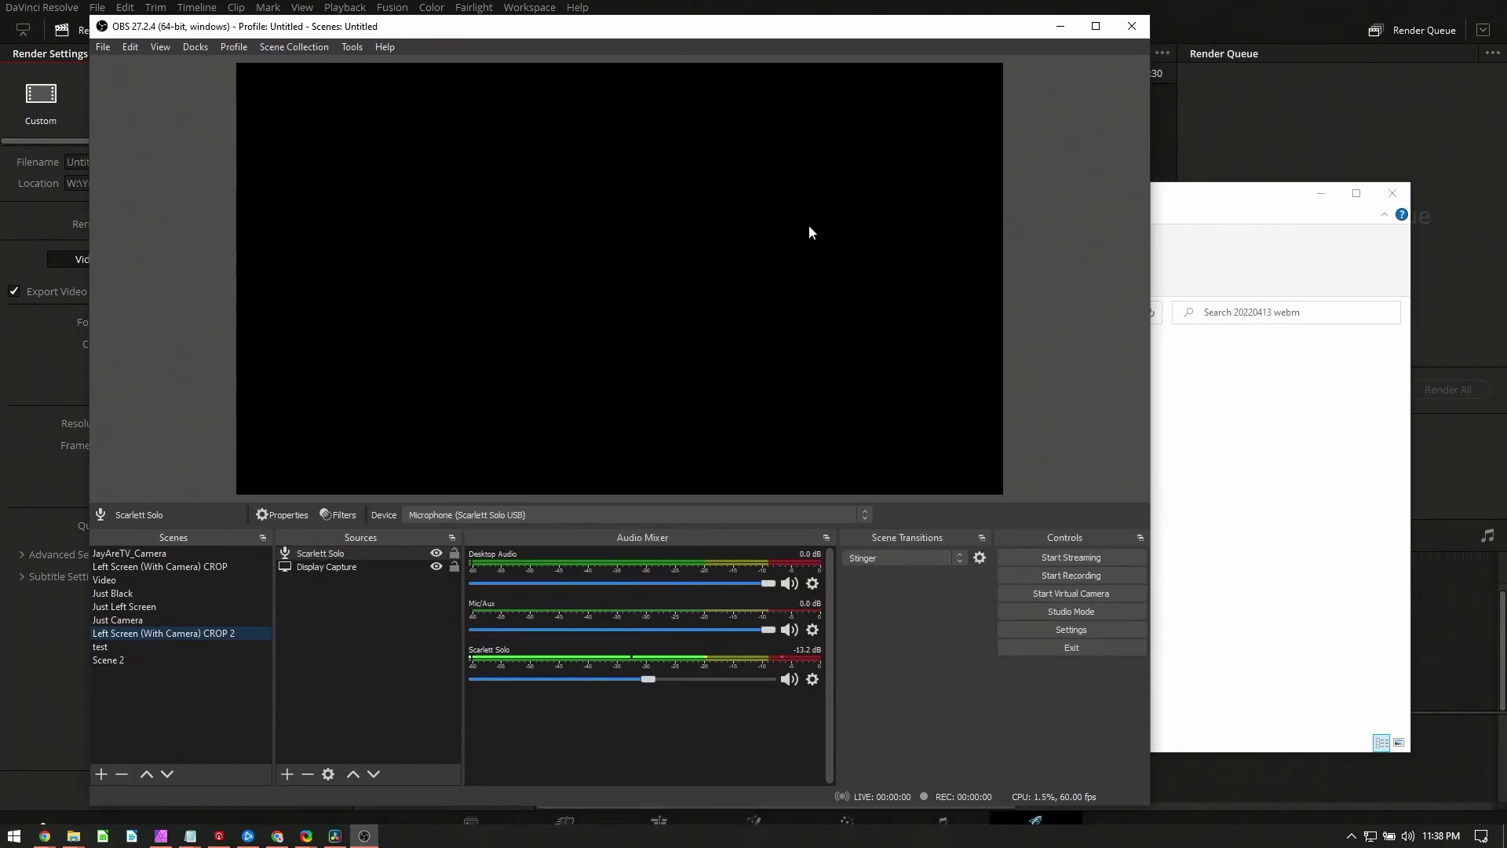
pyautogui.click(74, 836)
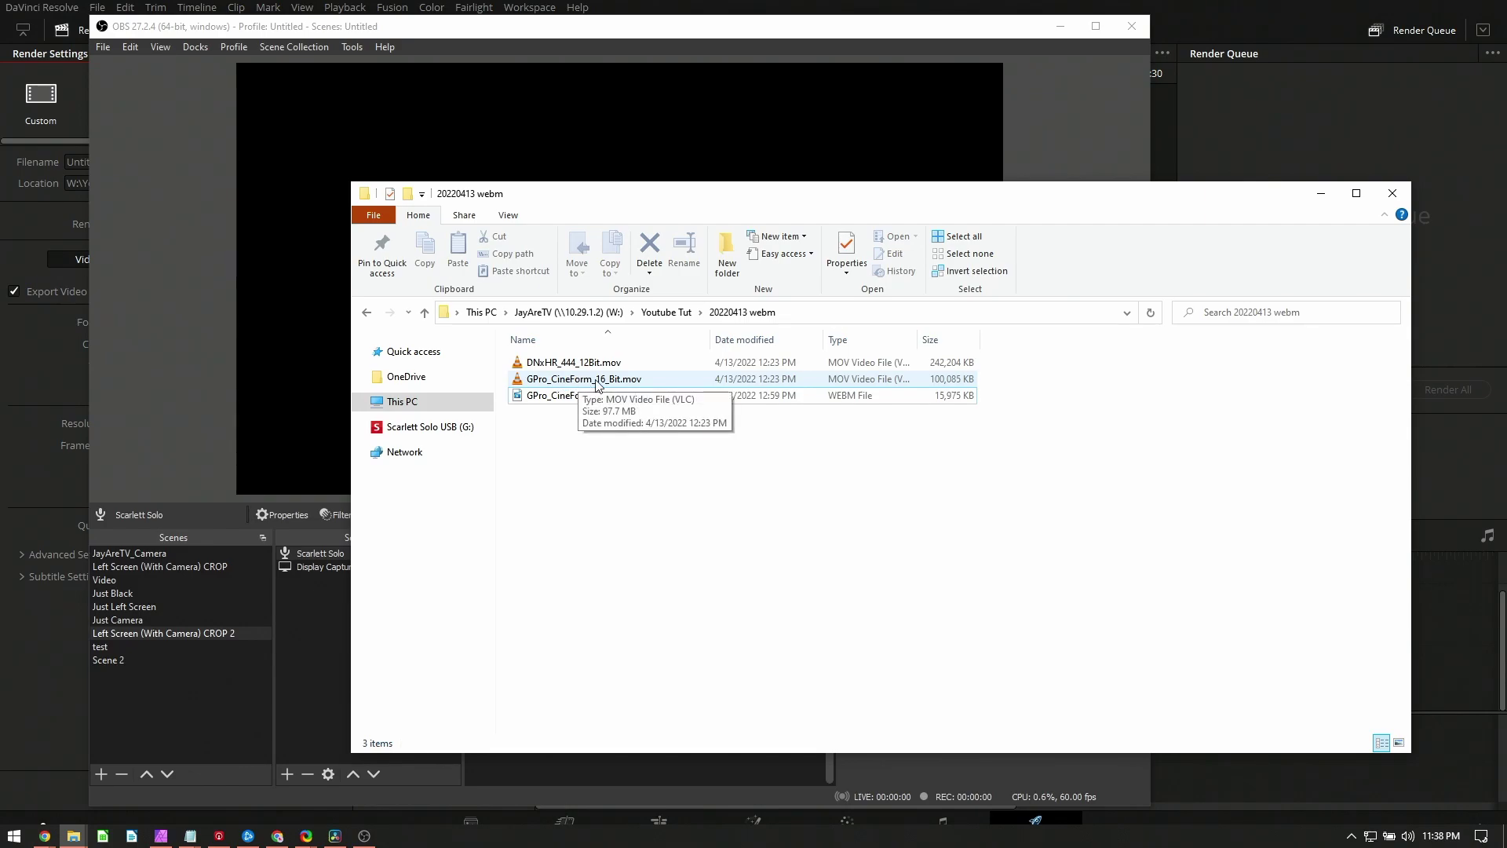
pyautogui.click(520, 111)
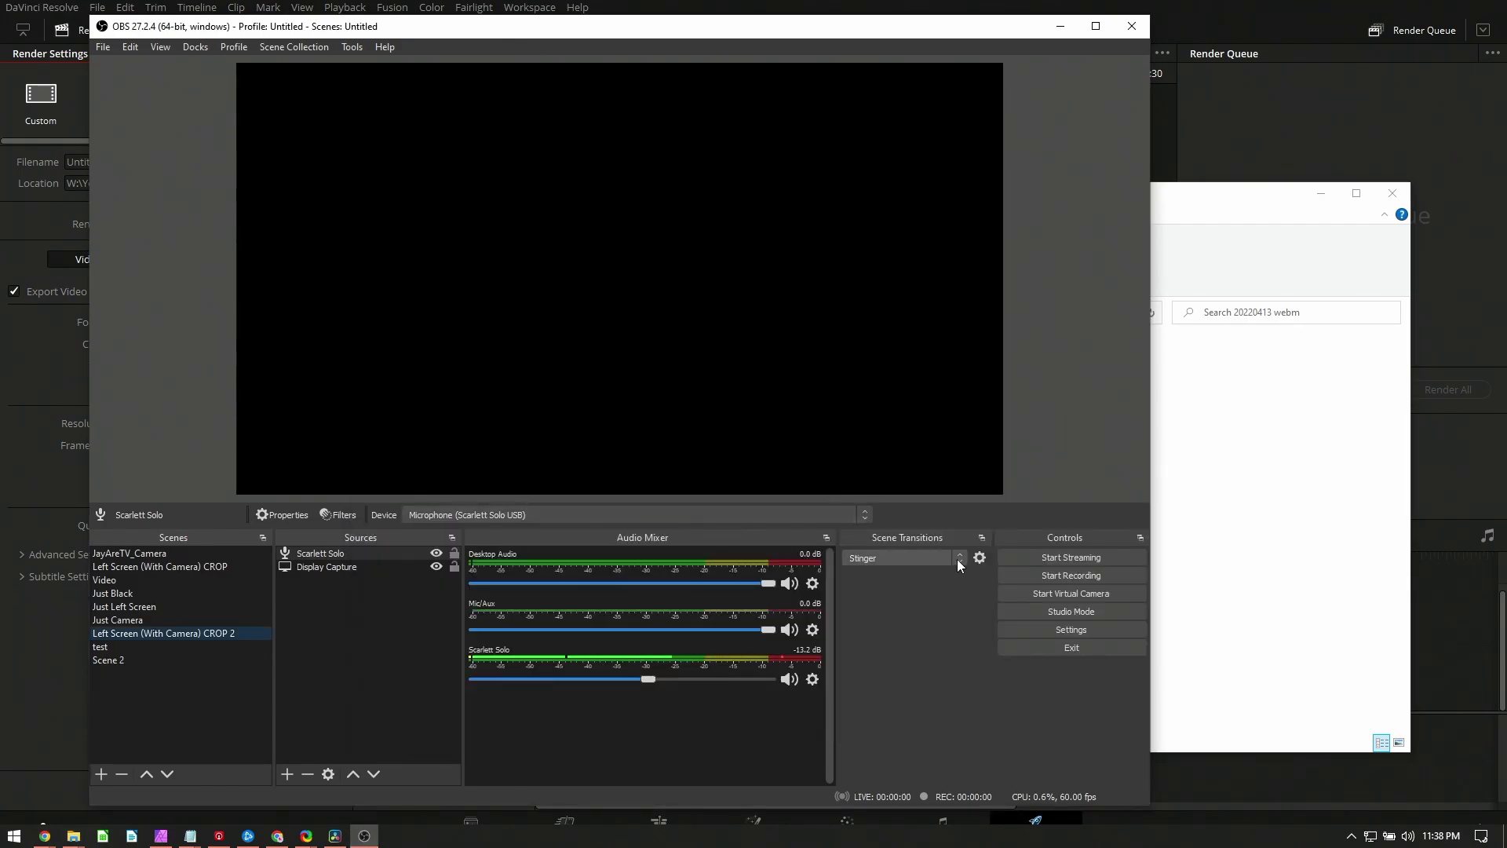
# - Open the Stinger transition's properties and browse for its video file
pyautogui.click(931, 560)
pyautogui.click(979, 558)
pyautogui.click(1018, 599)
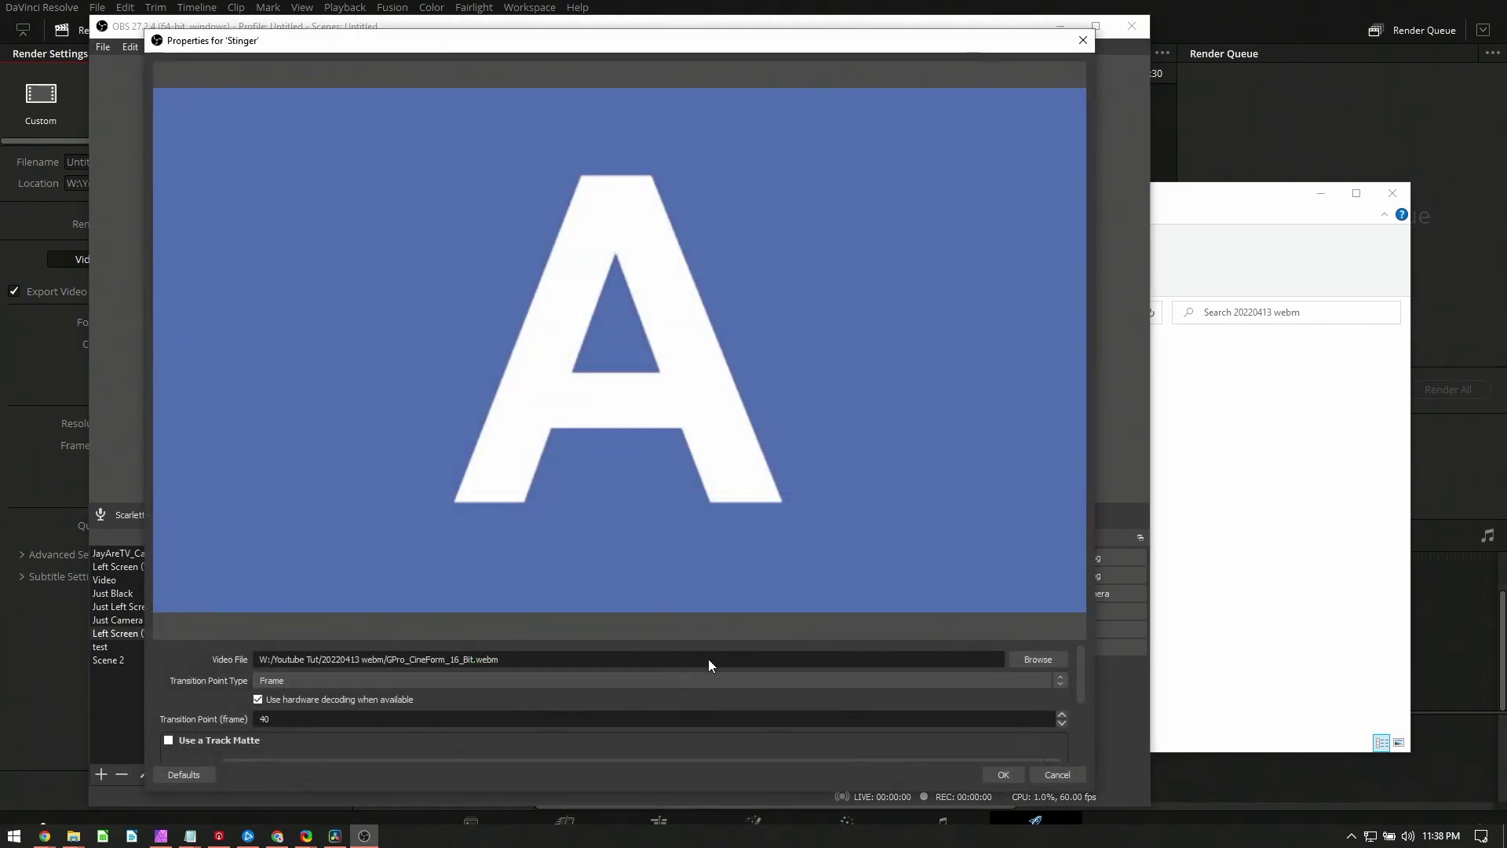
pyautogui.click(1033, 659)
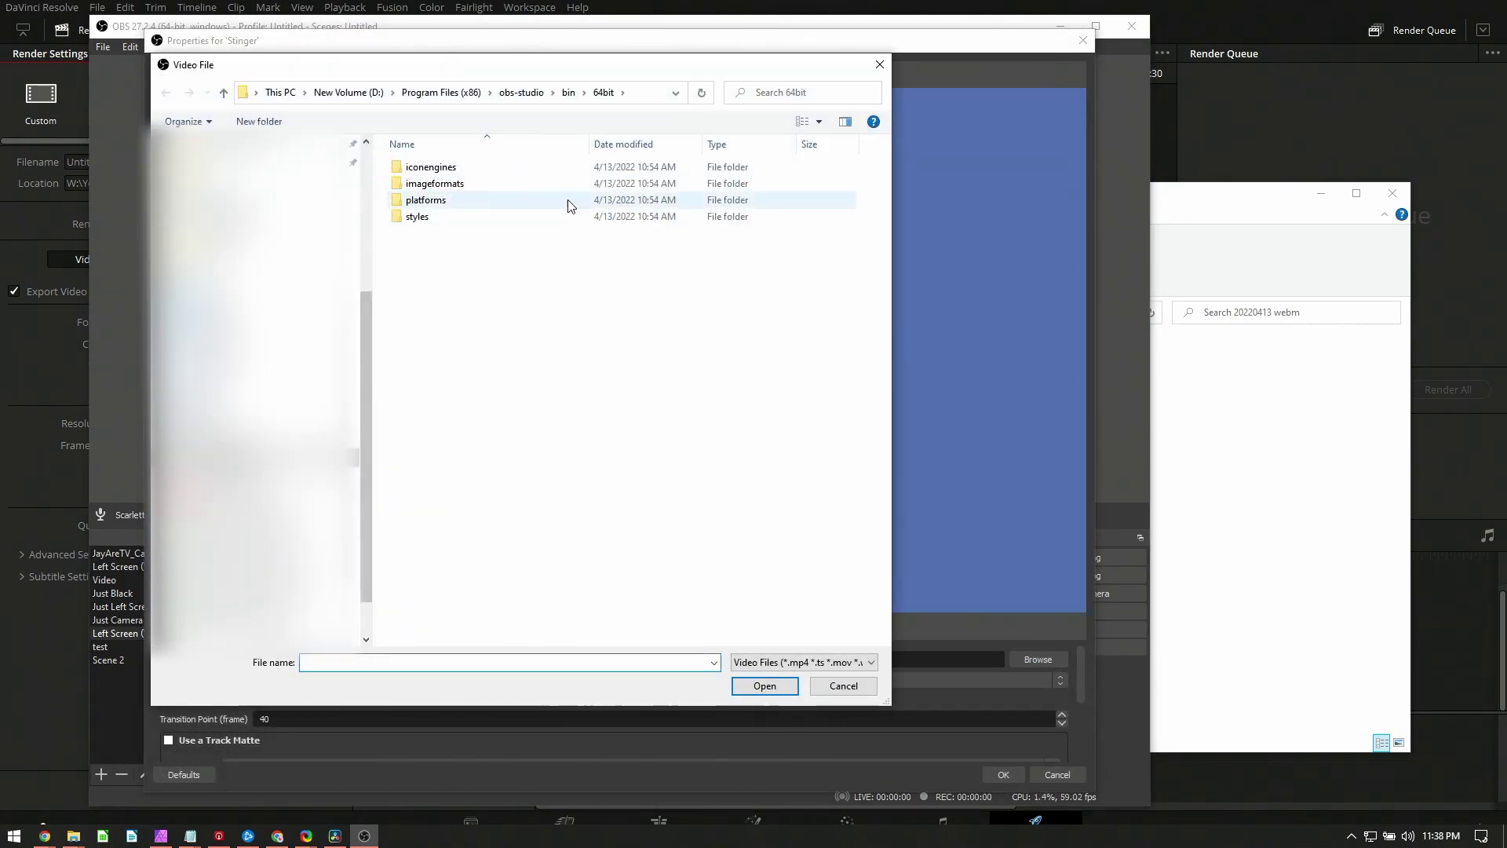
# - Paste the 20220413 webm folder path into the chooser and select GPro_CineForm_16_Bit.mov
pyautogui.click(1225, 242)
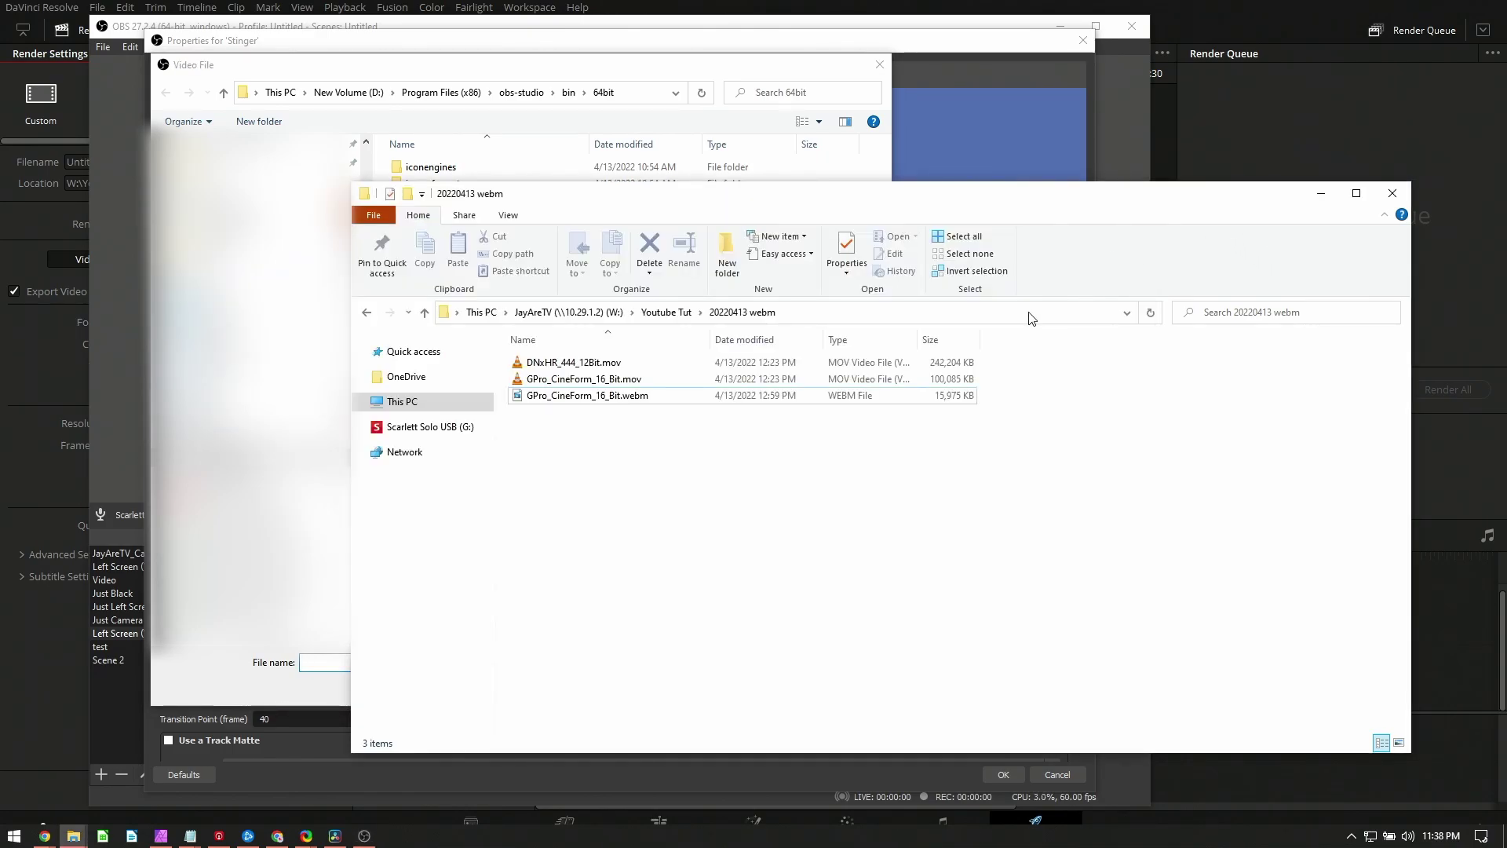
pyautogui.click(1001, 317)
pyautogui.hotkey('ctrl', 'c')
pyautogui.click(625, 65)
pyautogui.click(645, 92)
pyautogui.hotkey('ctrl', 'v')
pyautogui.press('Return')
pyautogui.click(463, 184)
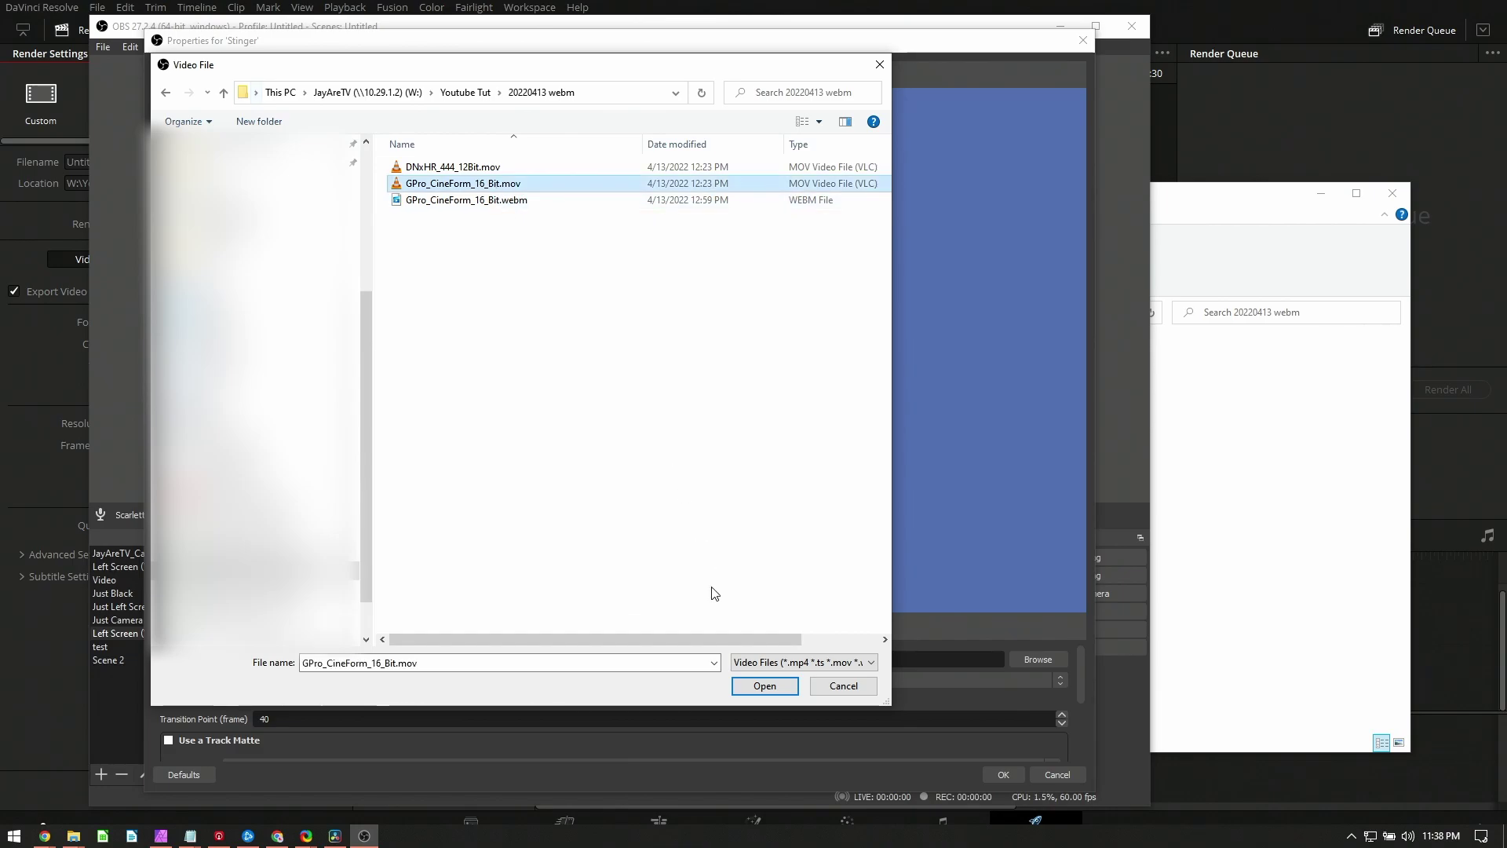
# - Load GPro_CineForm_16_Bit.mov as the stinger and run Preview Transition
pyautogui.click(765, 687)
pyautogui.scroll(-3, 471, 706)
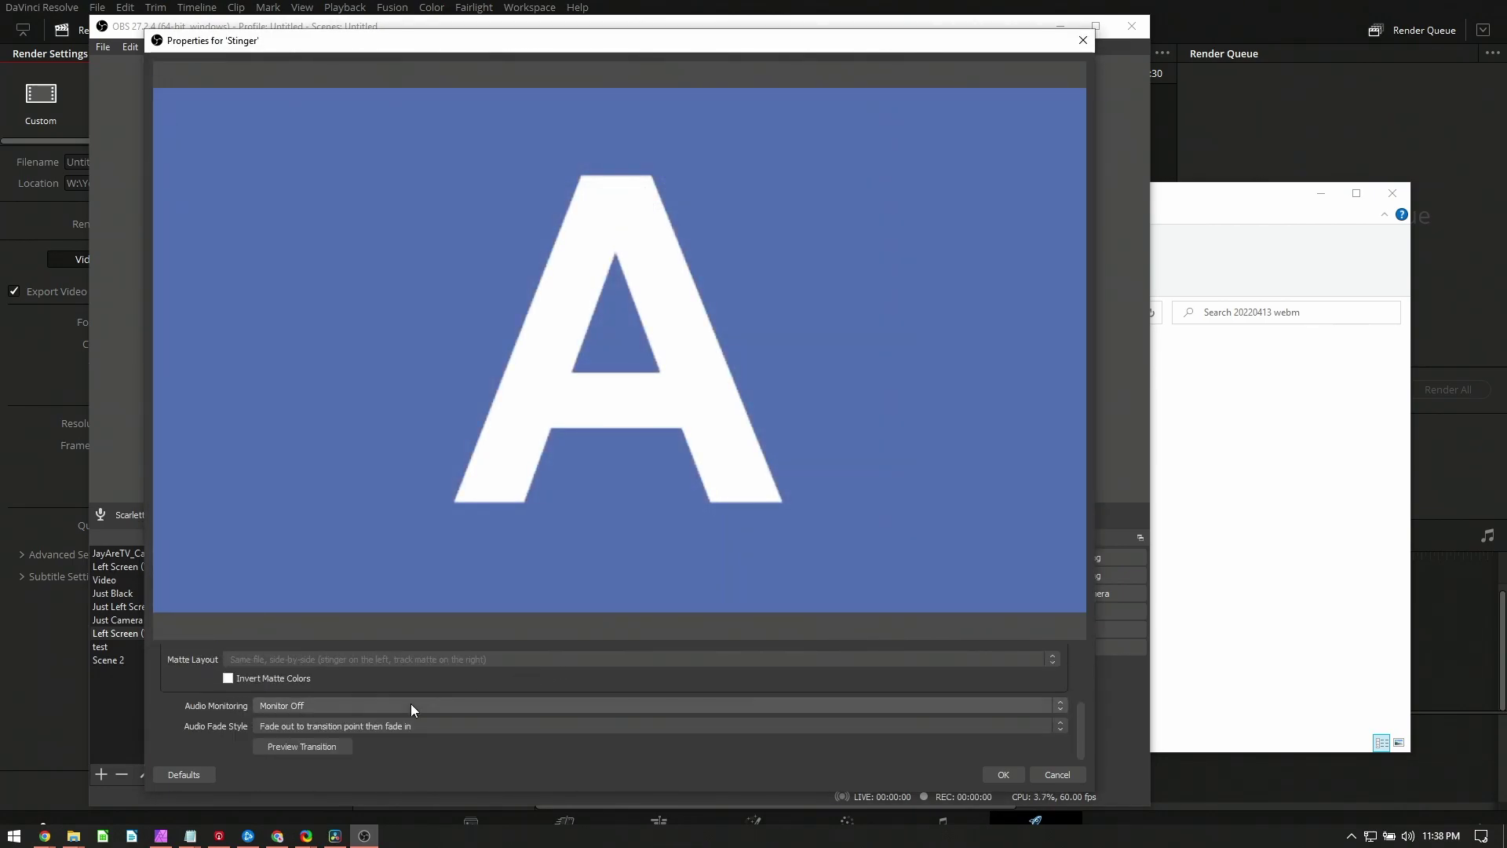
pyautogui.scroll(1, 354, 719)
pyautogui.scroll(-2, 295, 730)
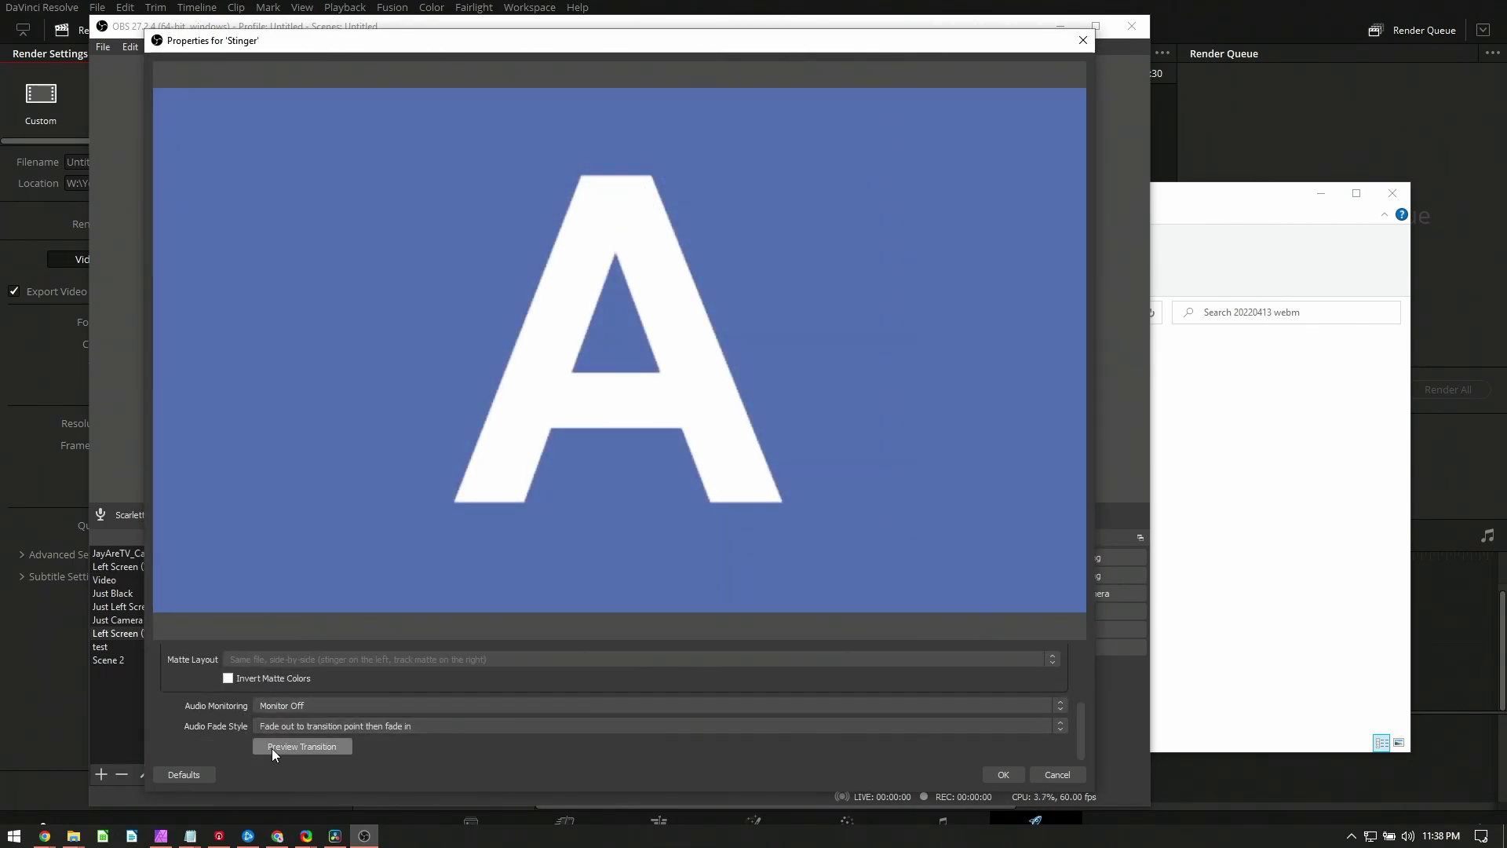
pyautogui.click(301, 751)
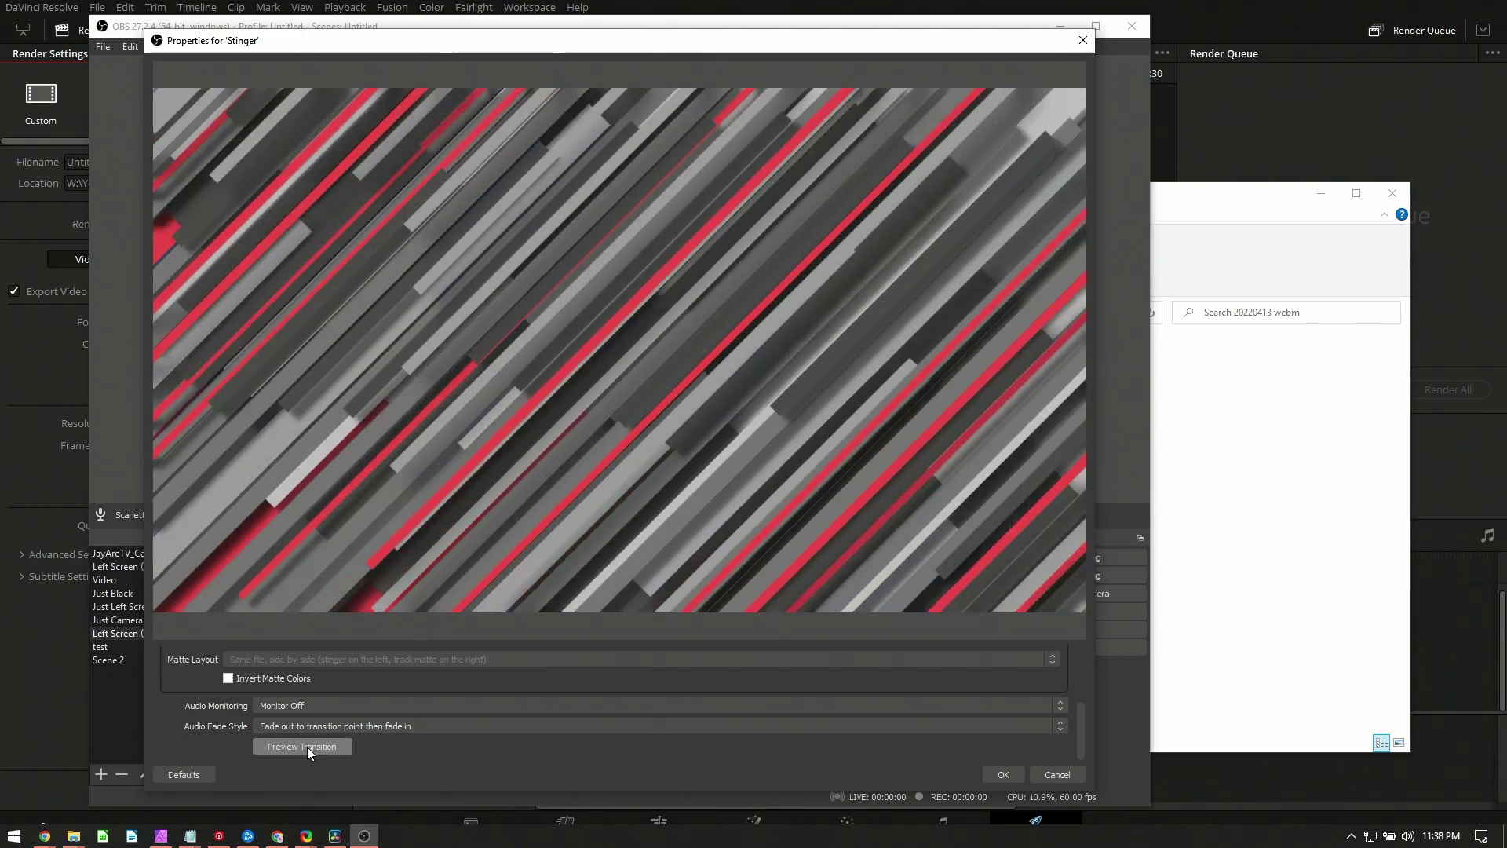
pyautogui.scroll(2, 577, 715)
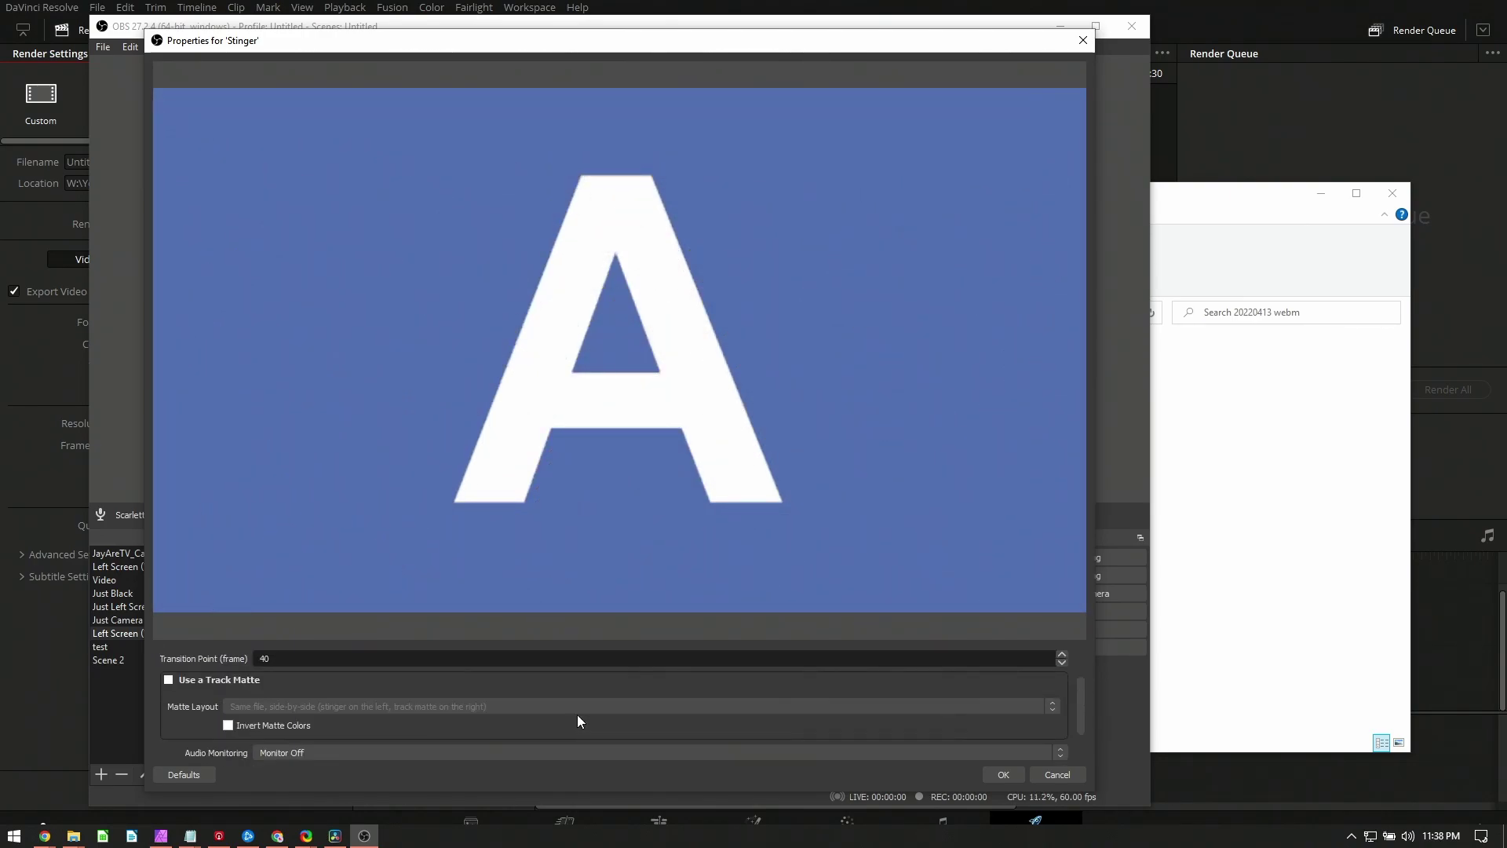
pyautogui.scroll(2, 575, 711)
# - Swap the stinger video to GPro_CineForm_16_Bit.webm and preview the transition three times
pyautogui.click(1037, 660)
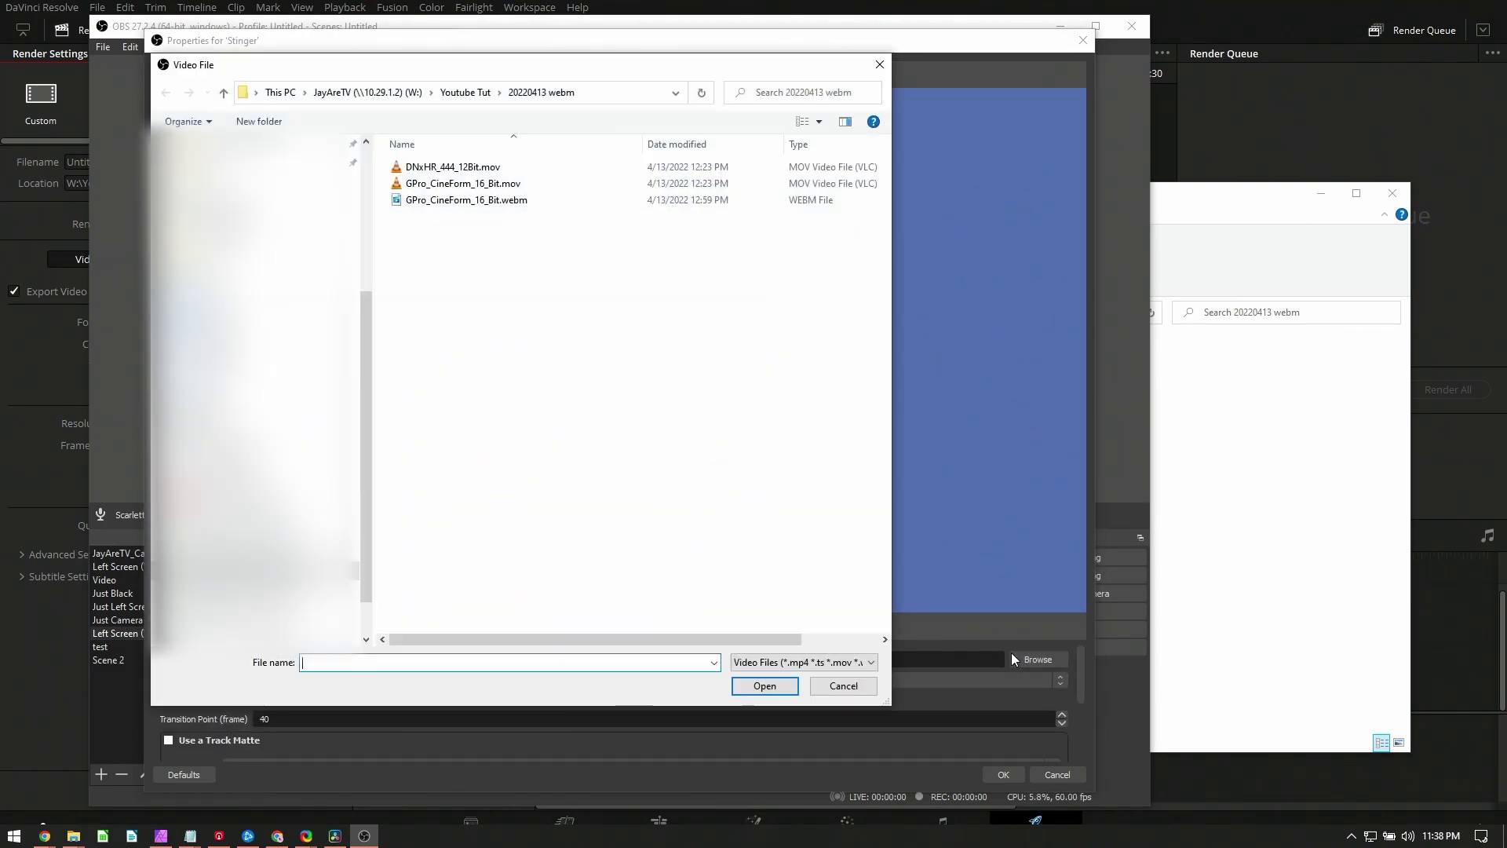
pyautogui.click(466, 201)
pyautogui.click(765, 686)
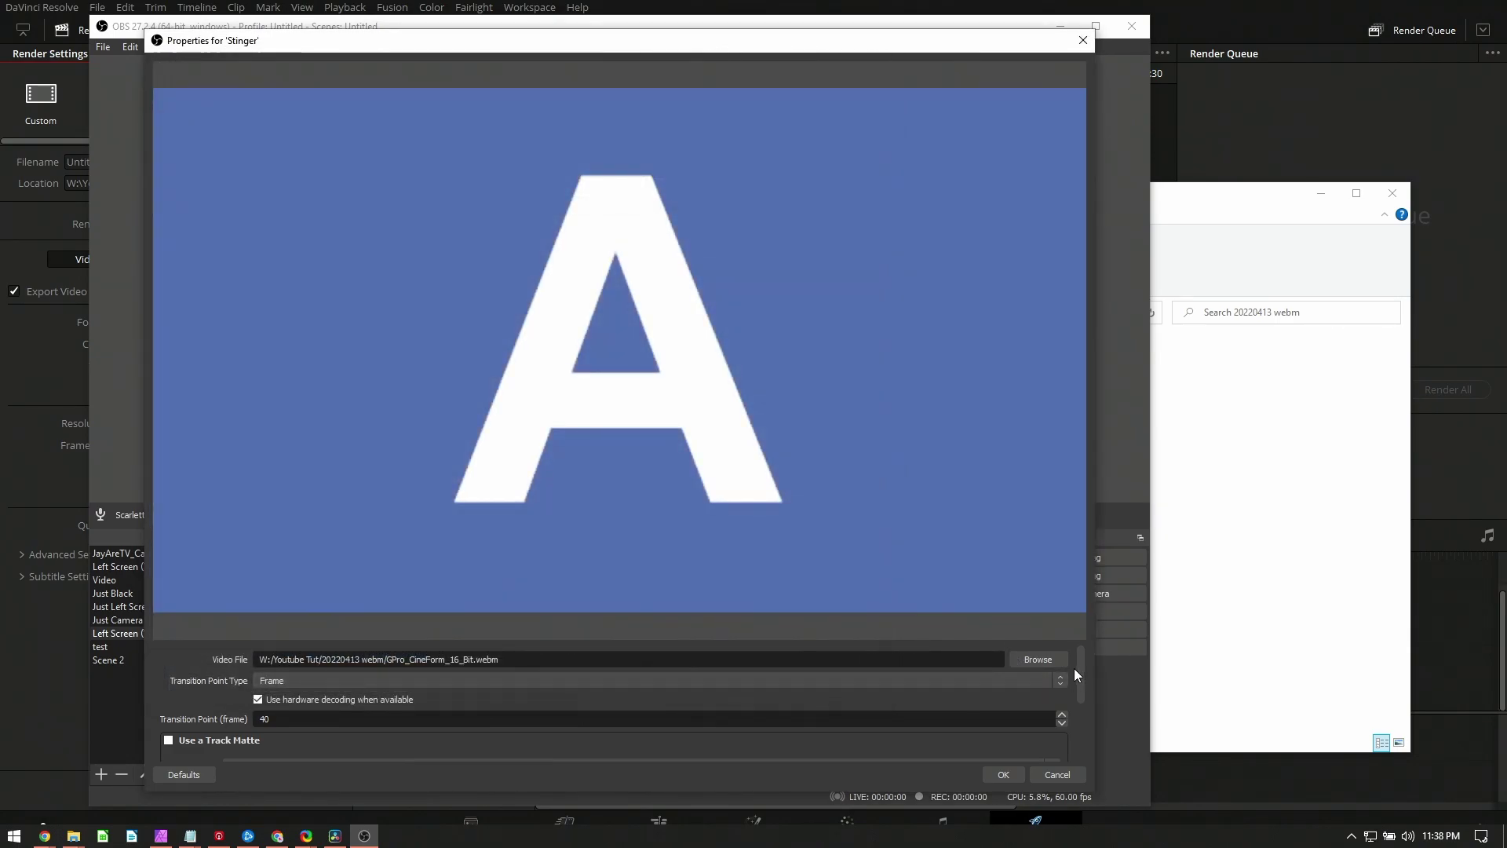
pyautogui.scroll(-3, 1080, 666)
pyautogui.click(326, 743)
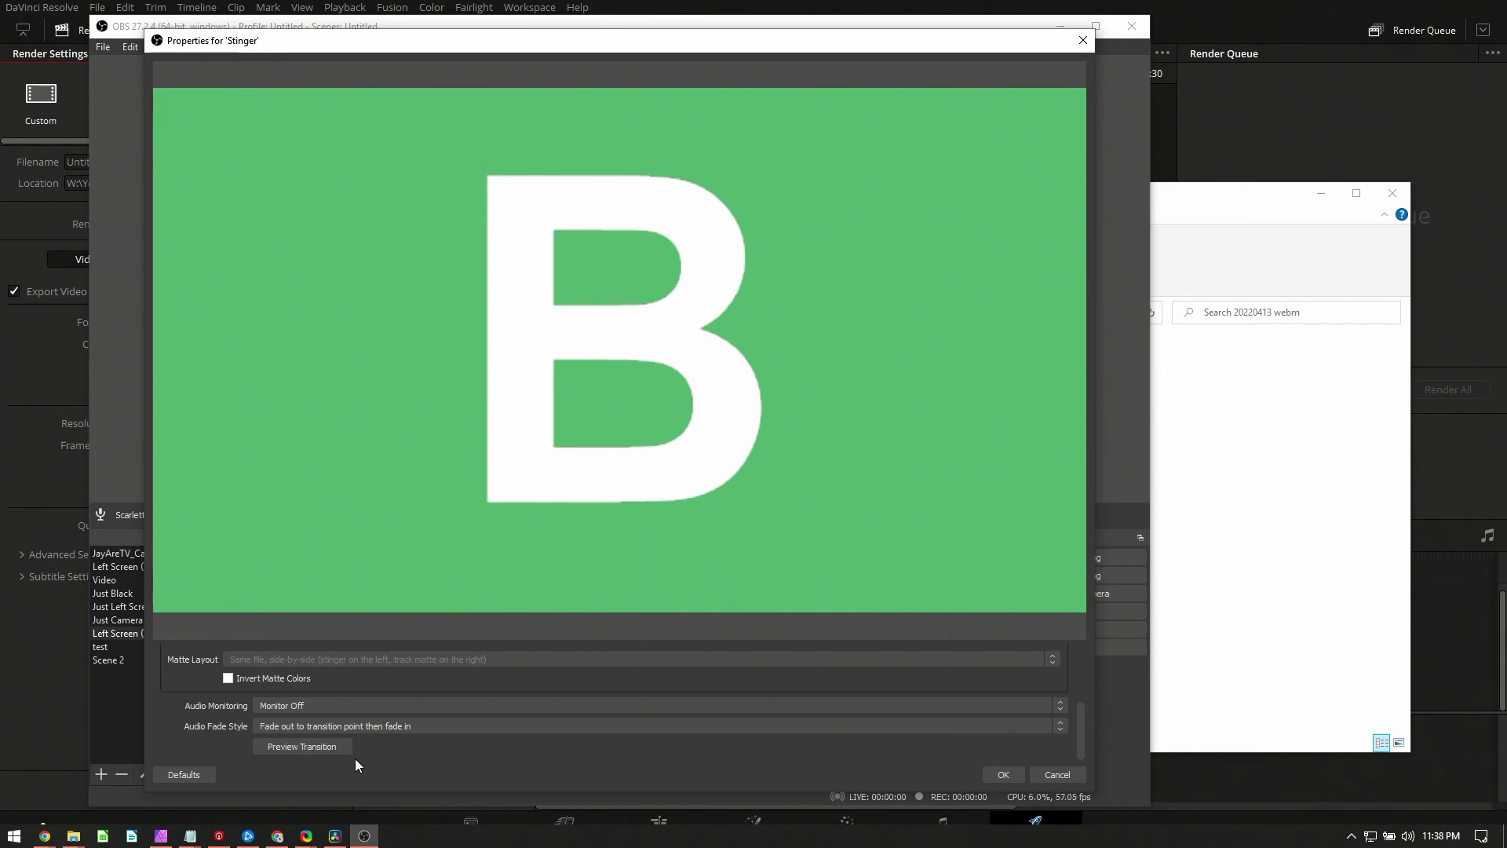
pyautogui.click(318, 752)
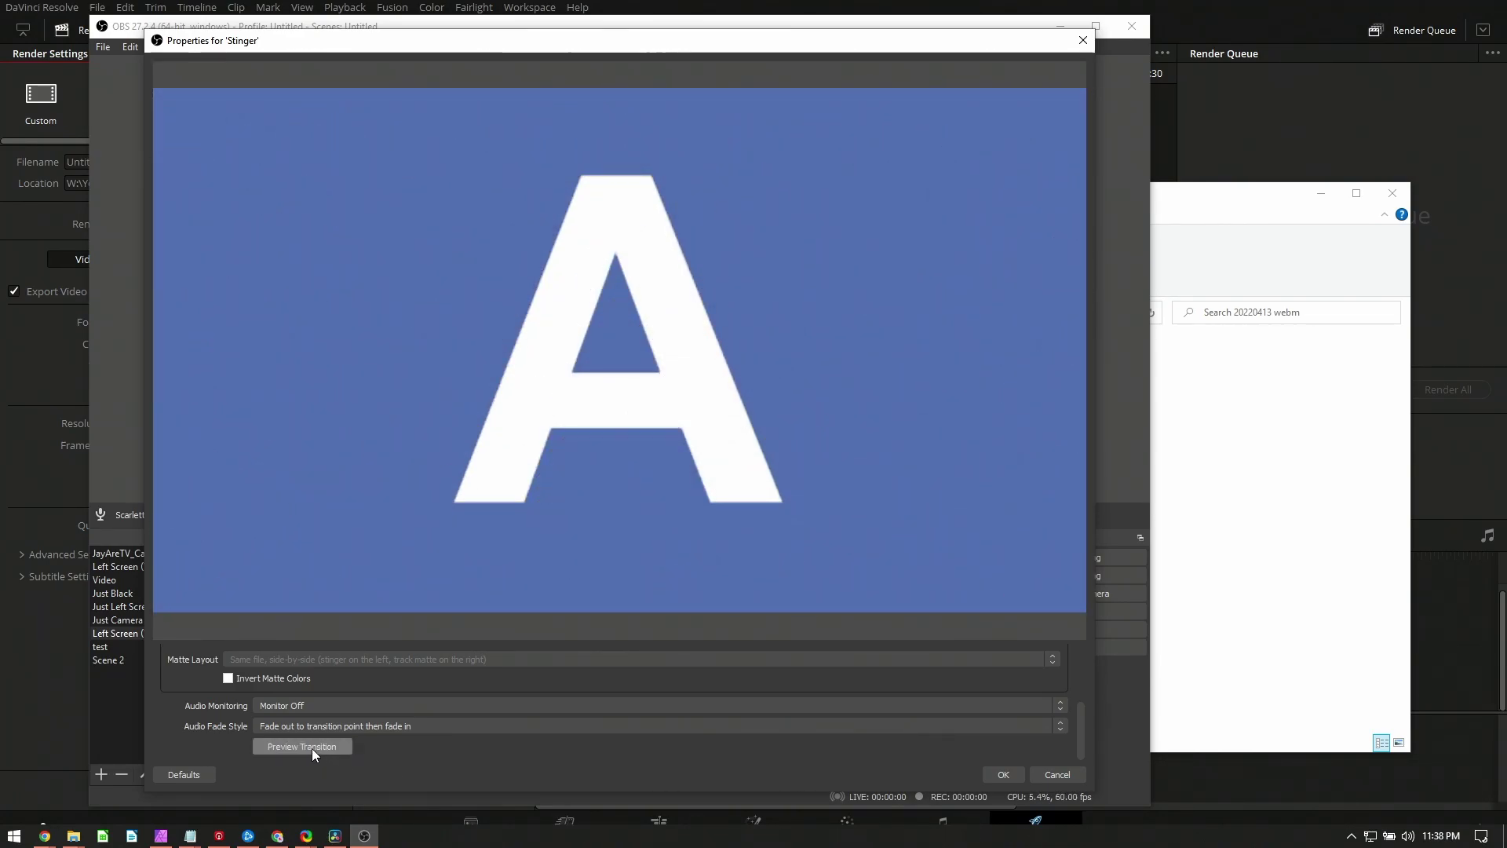
pyautogui.click(312, 747)
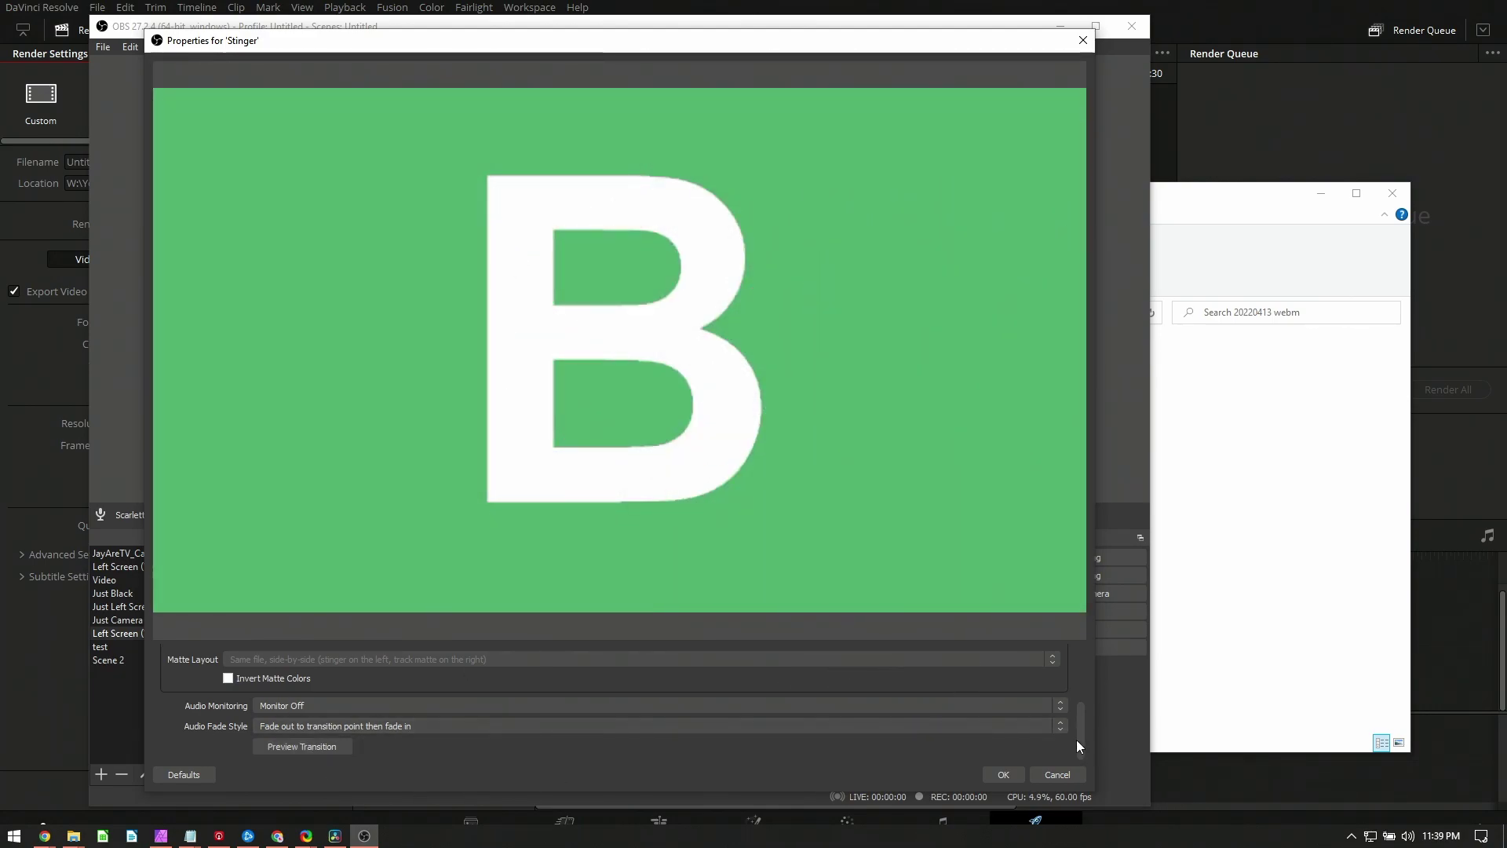
pyautogui.scroll(5, 1076, 740)
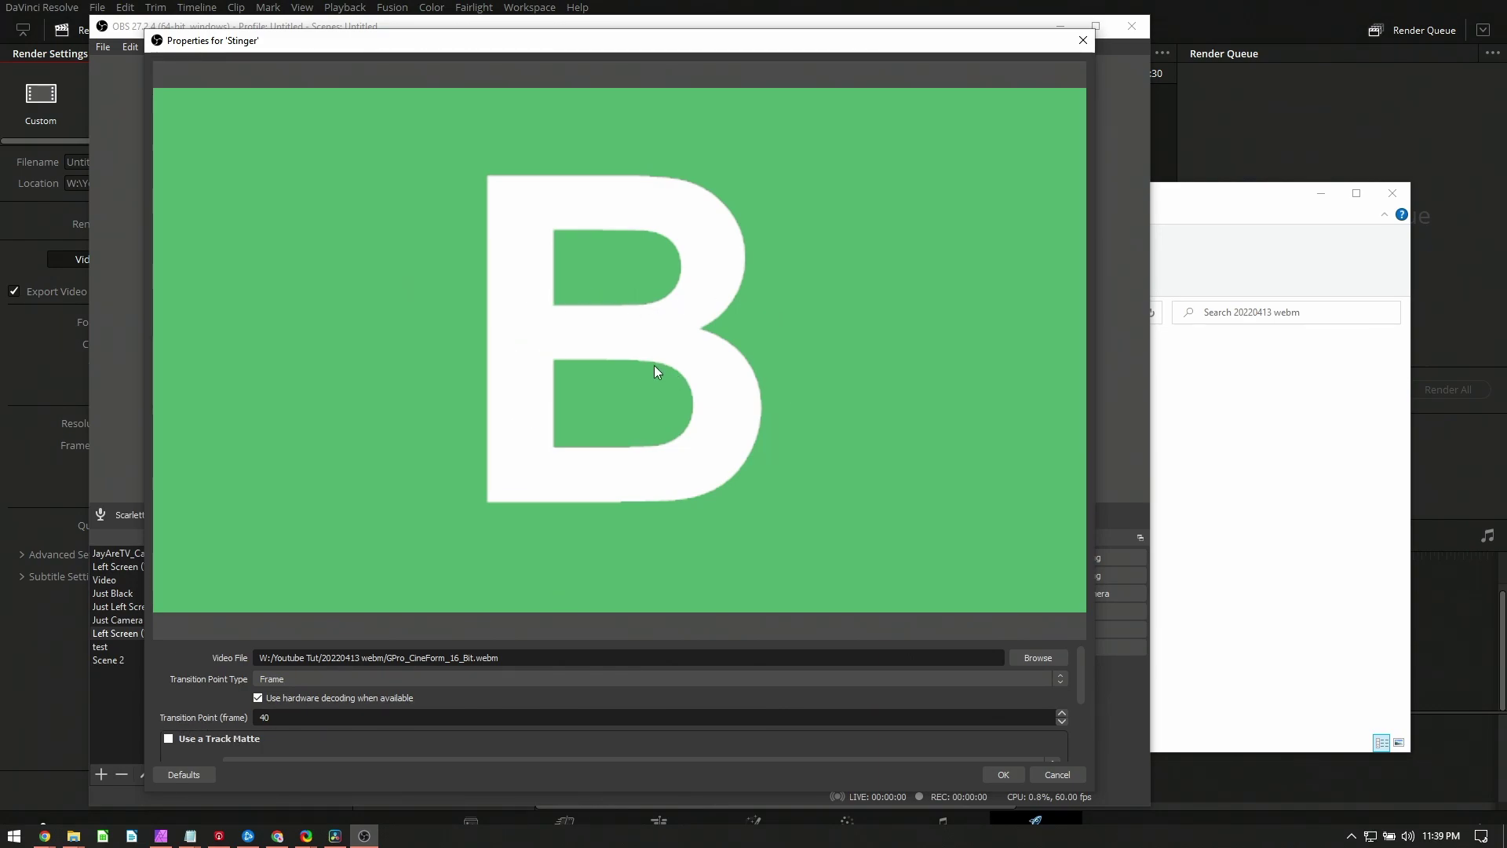
# - On Resolve's Edit page, reframe the timeline and scrub the playhead to 01:00:00:36
pyautogui.click(68, 705)
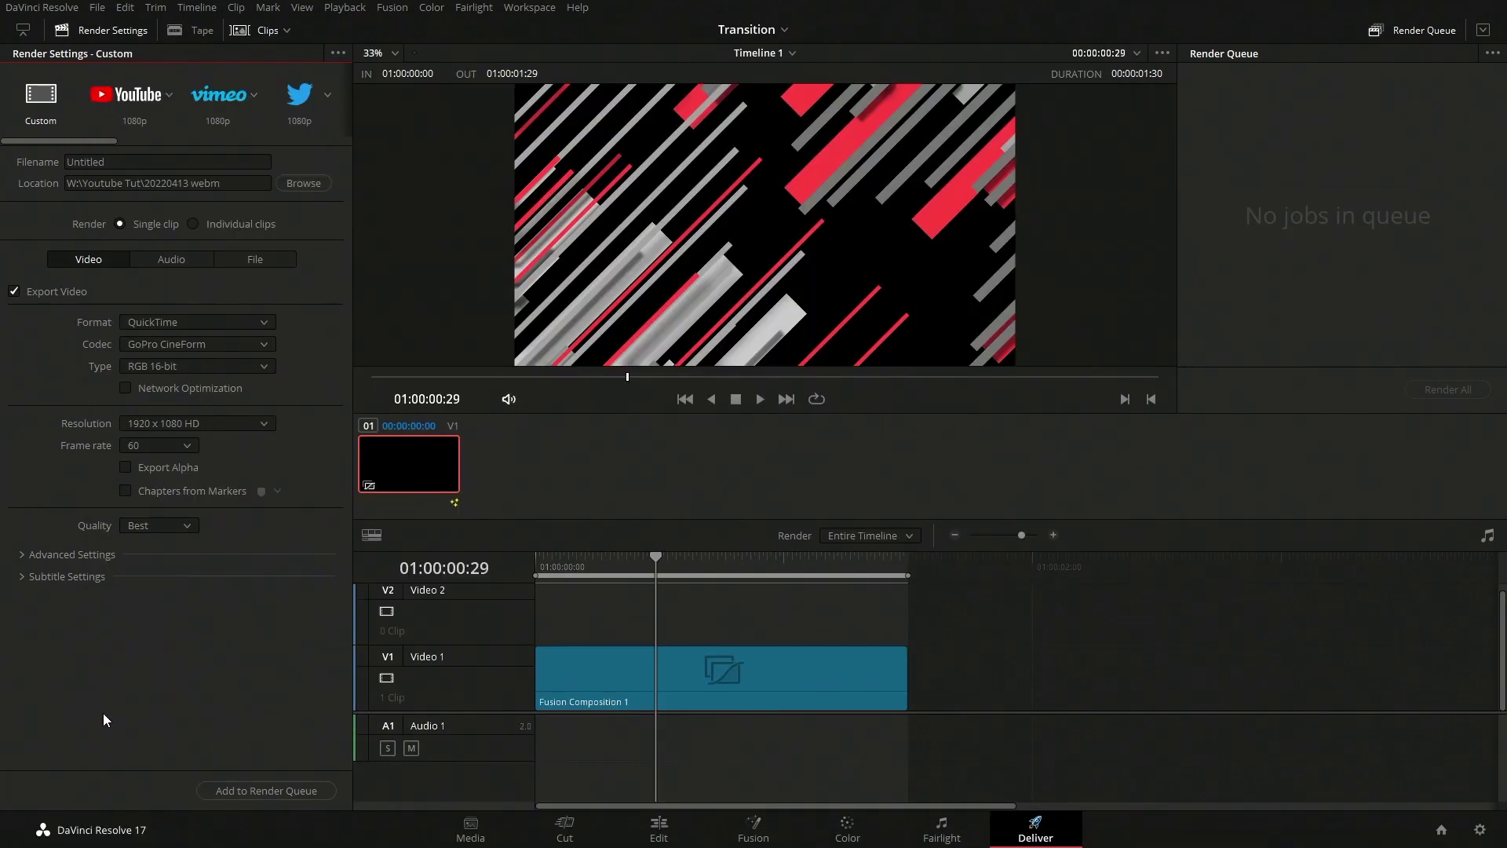
pyautogui.click(665, 831)
pyautogui.moveTo(435, 393); pyautogui.dragTo(318, 393)
pyautogui.click(796, 358)
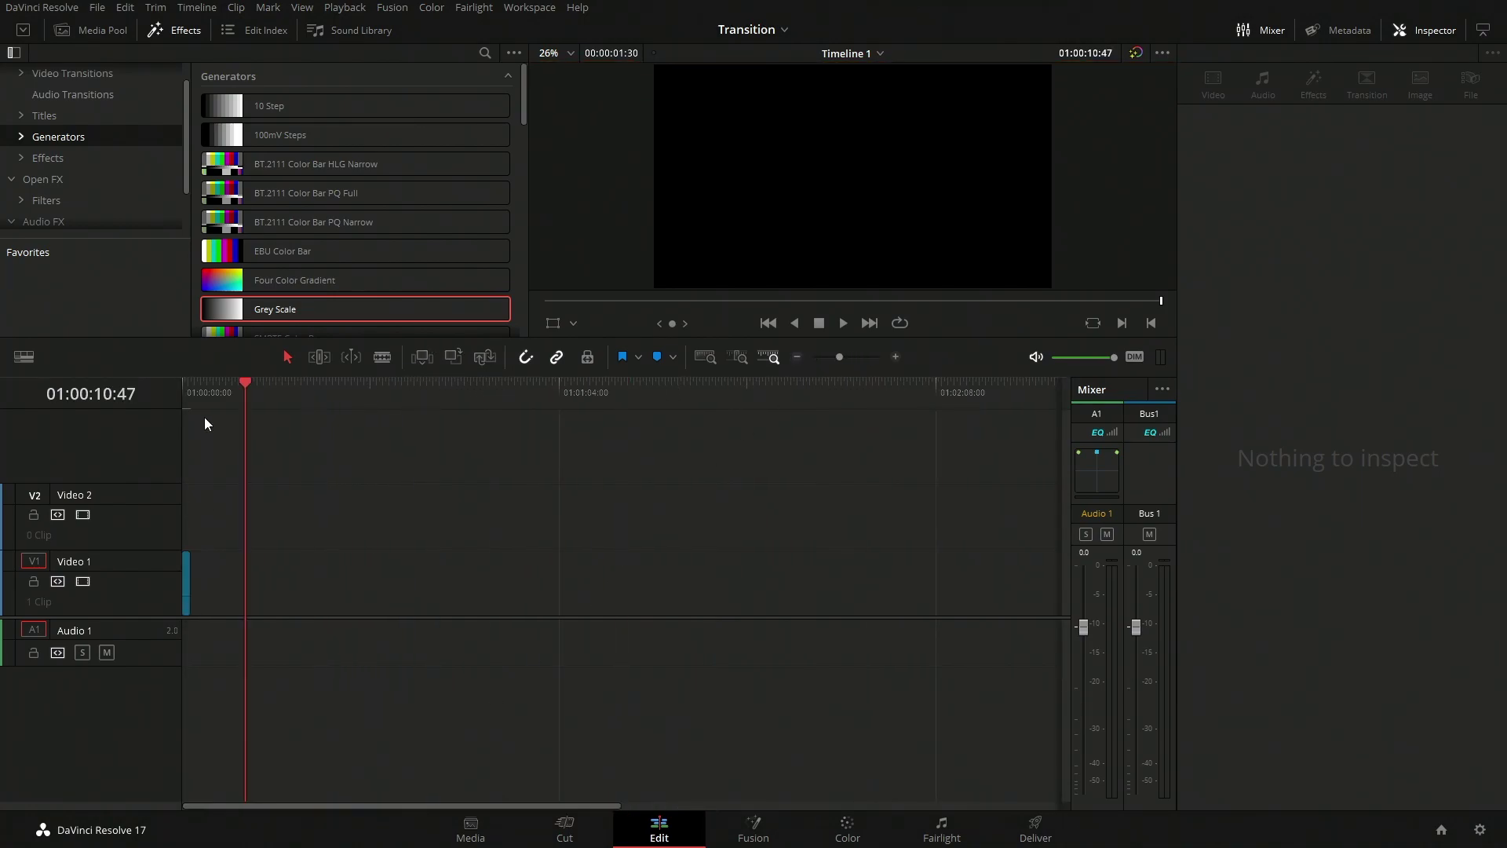
pyautogui.press('Home')
pyautogui.click(894, 357)
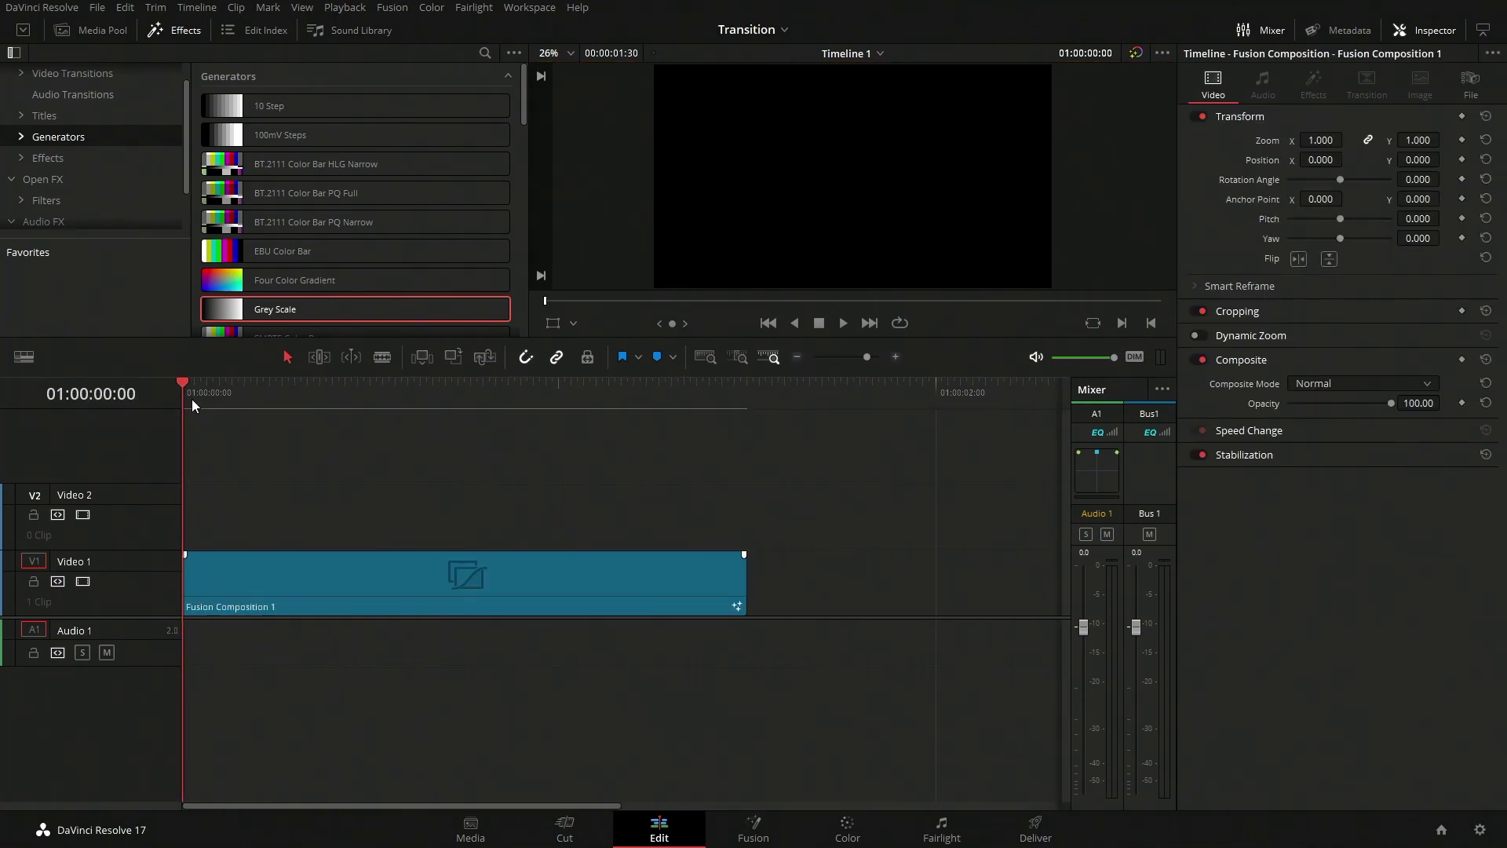
pyautogui.moveTo(191, 393)
pyautogui.mouseDown()
pyautogui.moveTo(469, 398)
pyautogui.moveTo(437, 402)
pyautogui.mouseUp()
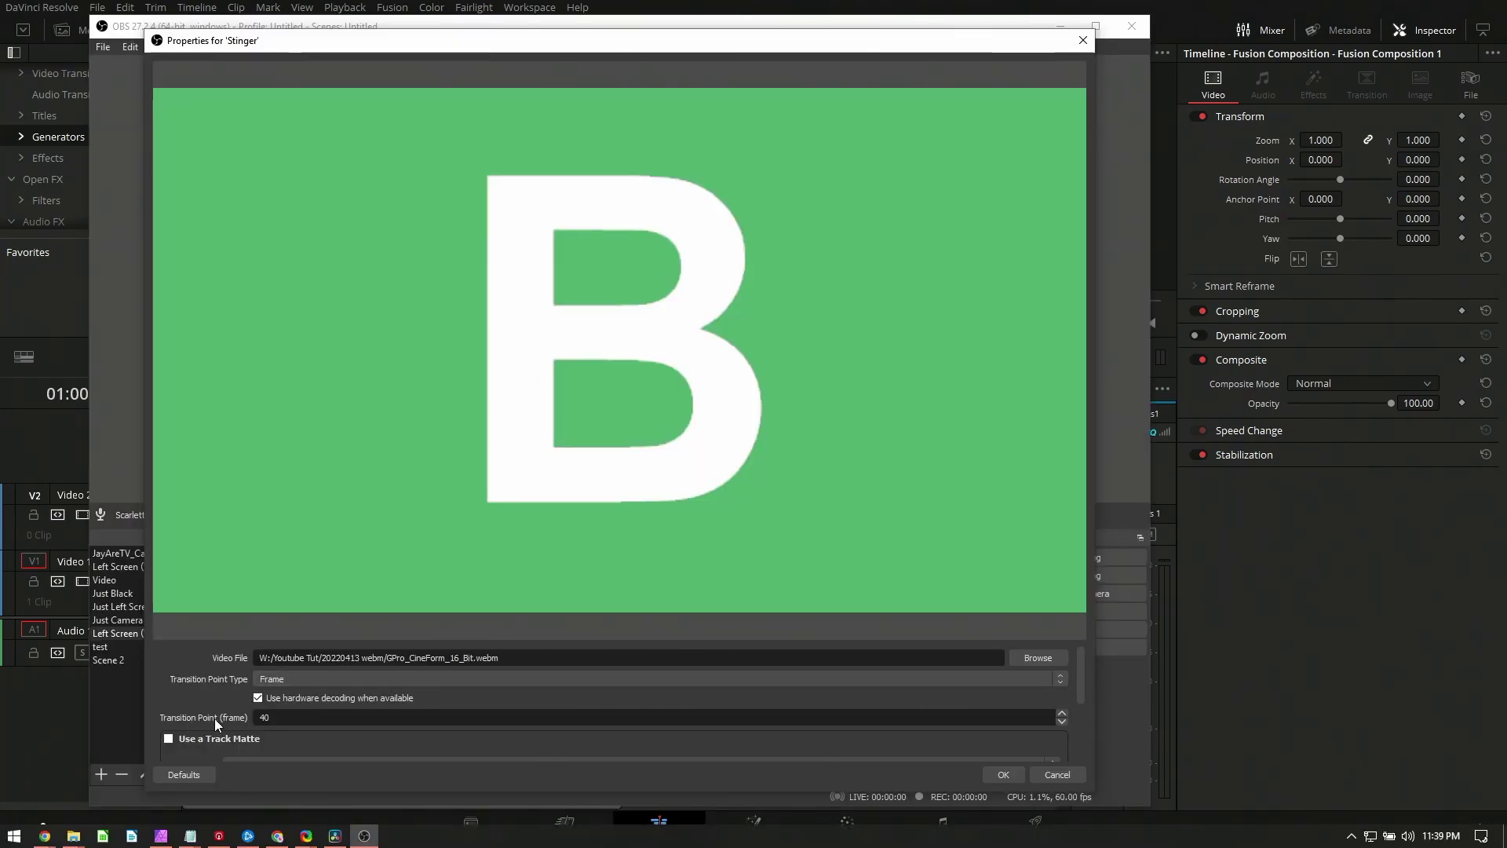
# - Keep the Frame transition point type at 40 and confirm the Stinger properties with OK
pyautogui.click(301, 680)
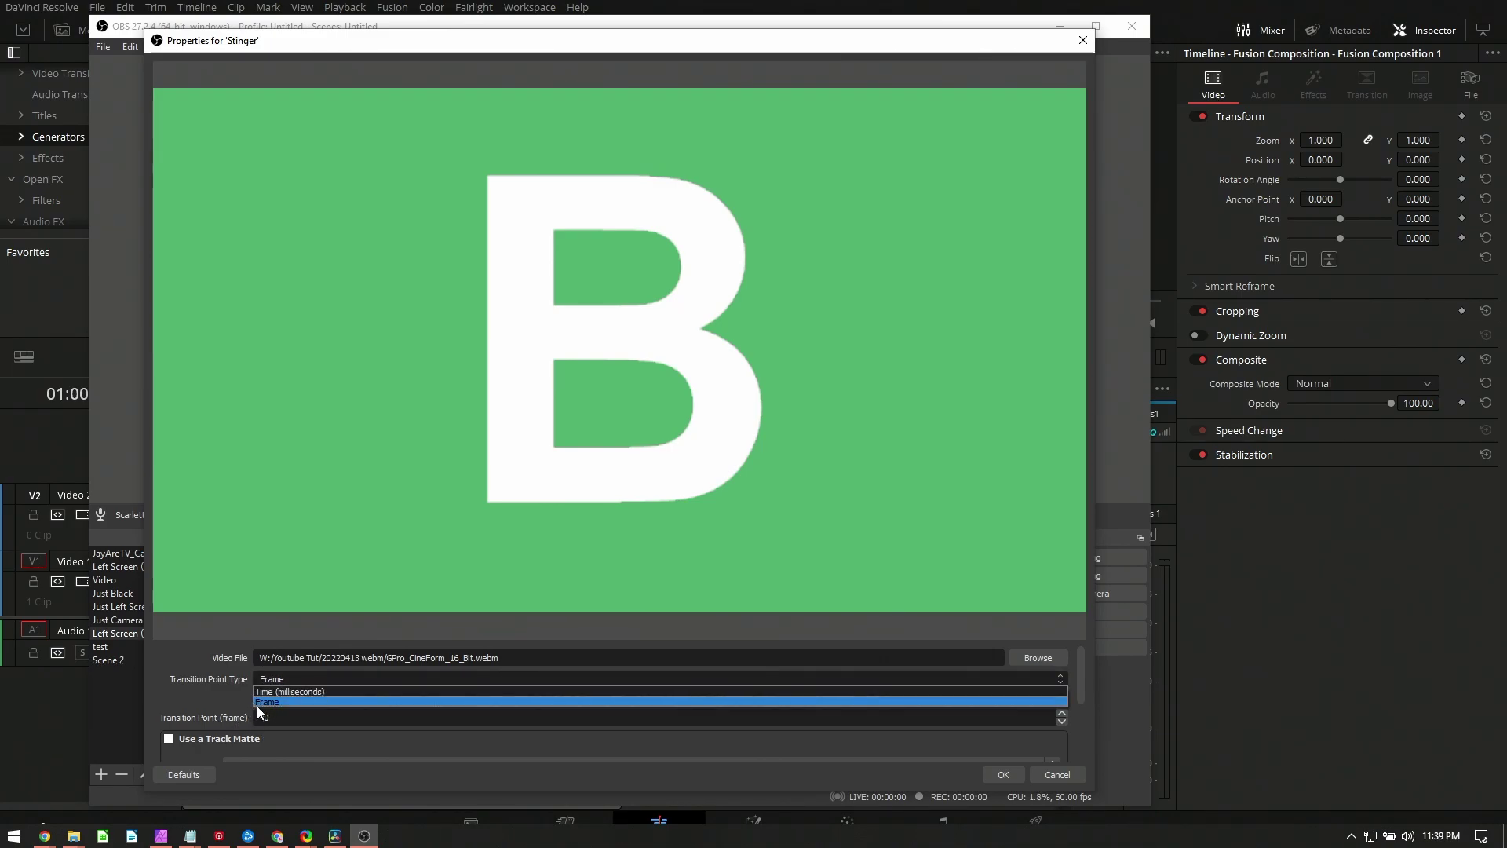
pyautogui.click(223, 706)
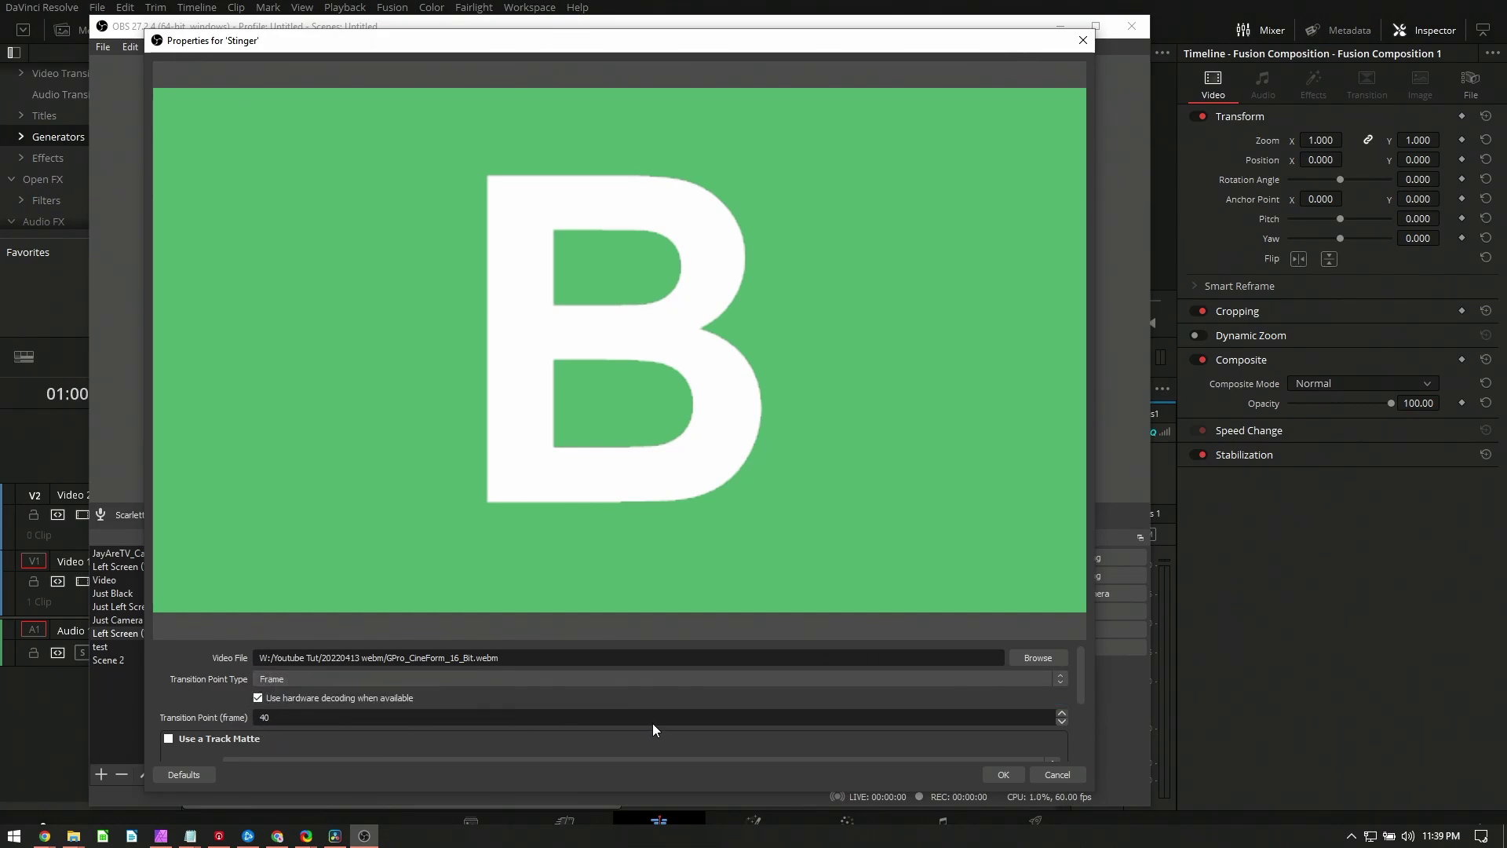
pyautogui.moveTo(1084, 666); pyautogui.dragTo(1085, 744)
pyautogui.click(1003, 774)
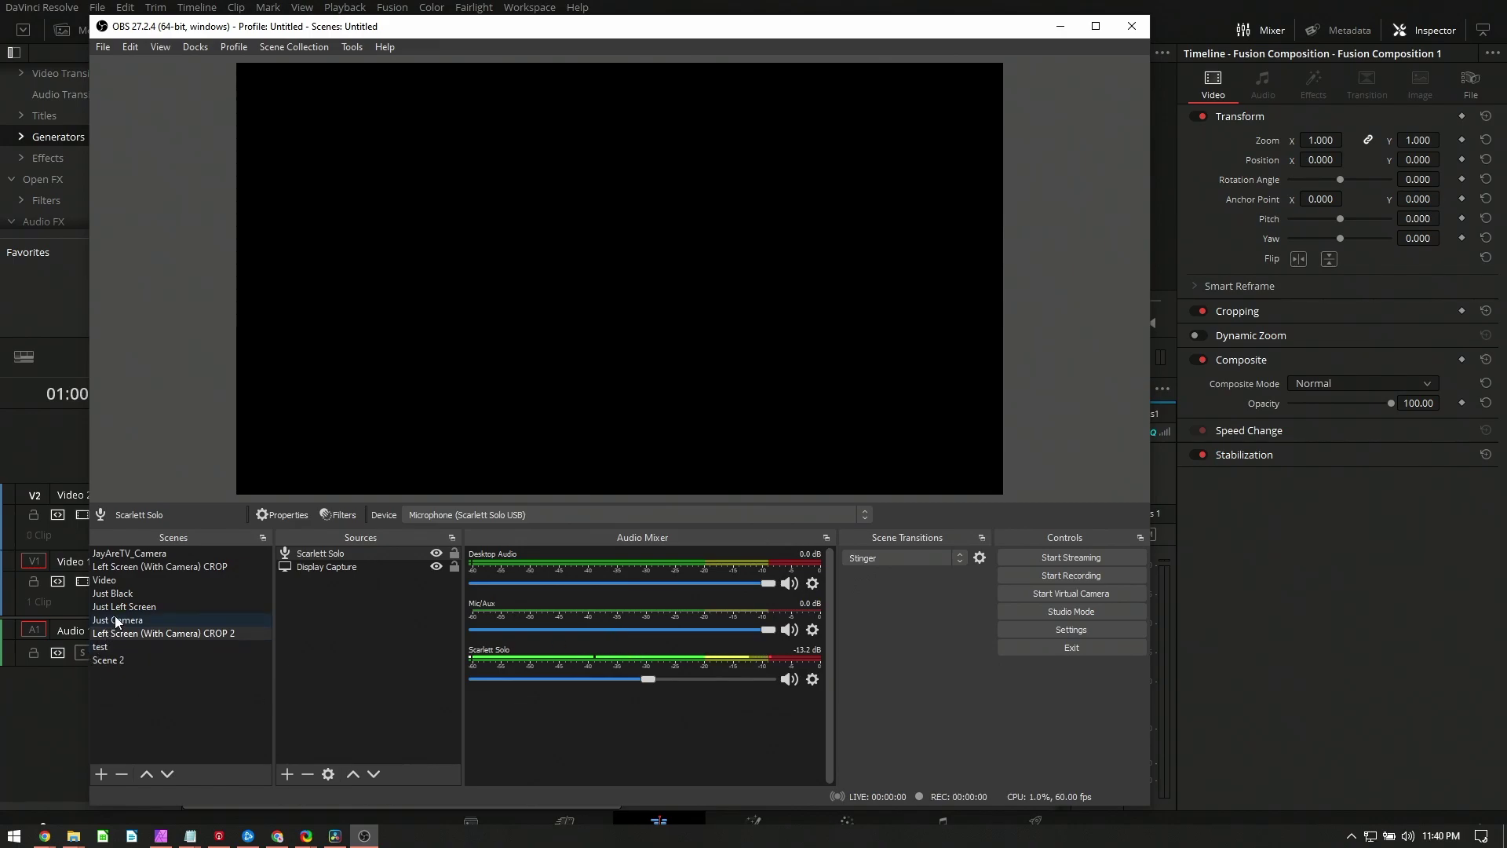
pyautogui.click(116, 621)
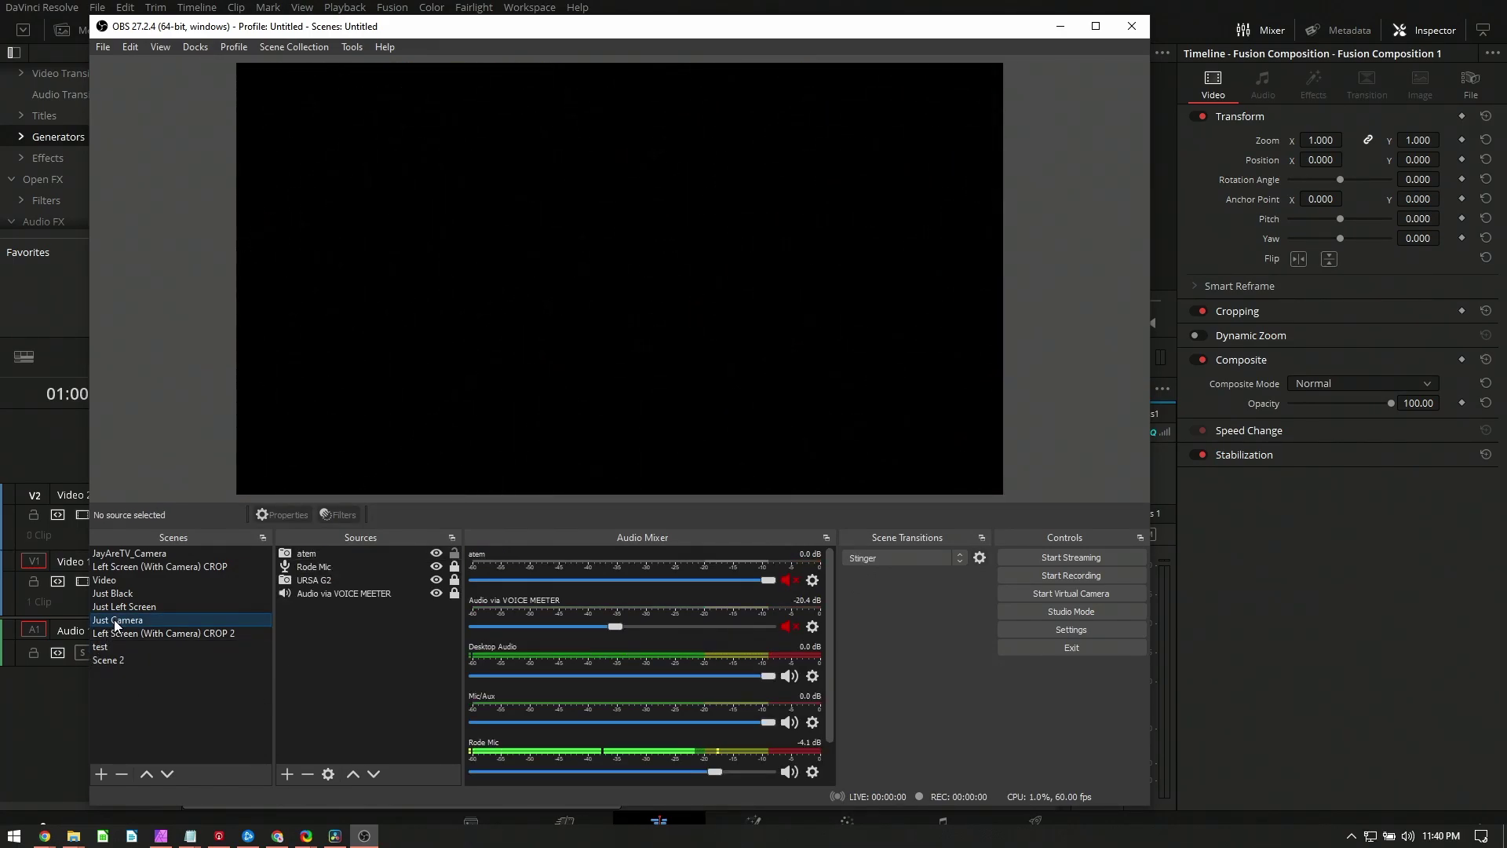
pyautogui.click(133, 635)
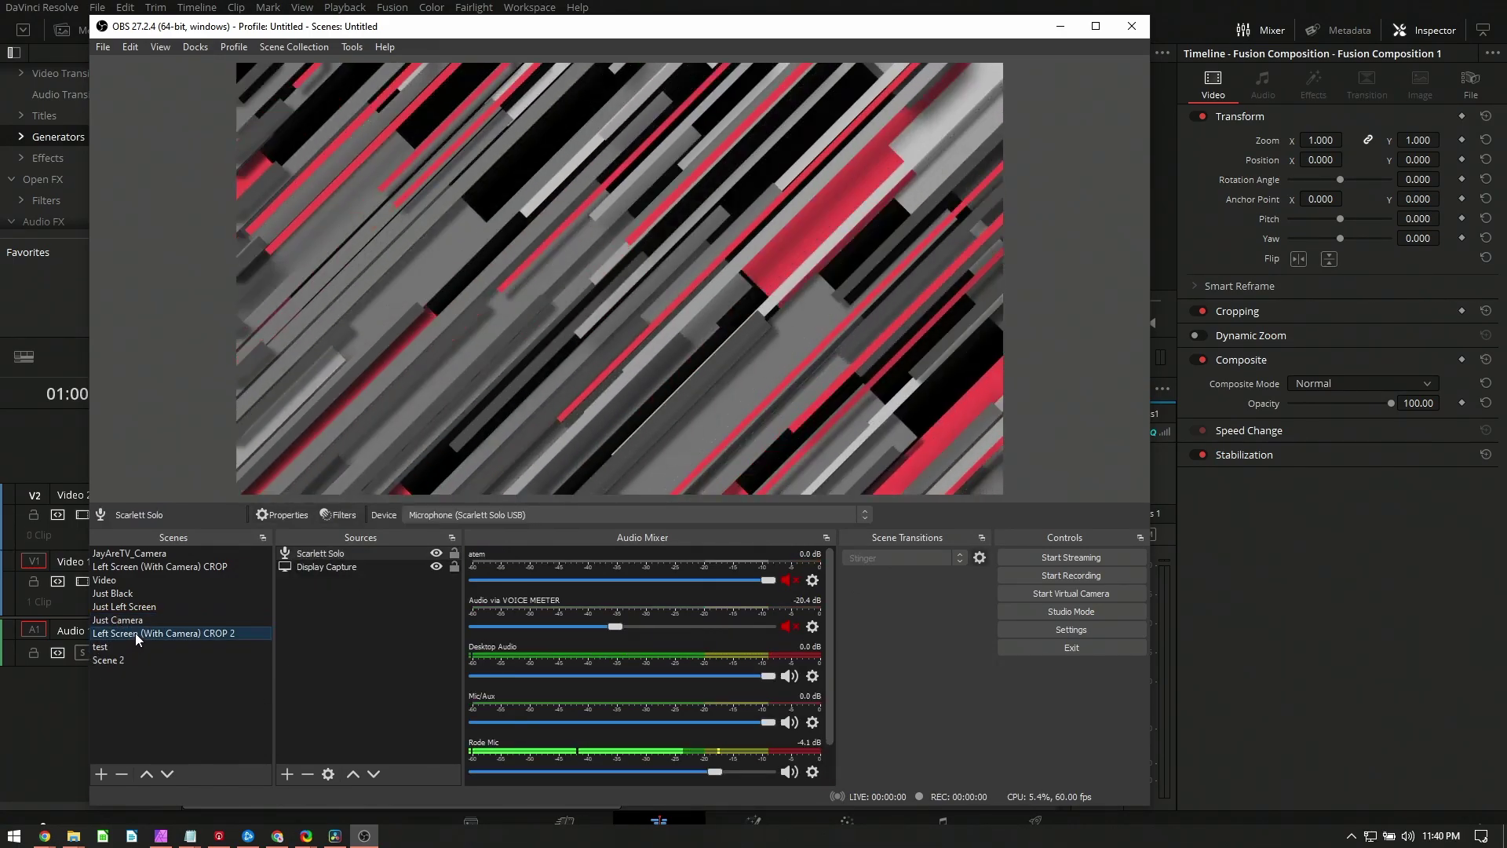